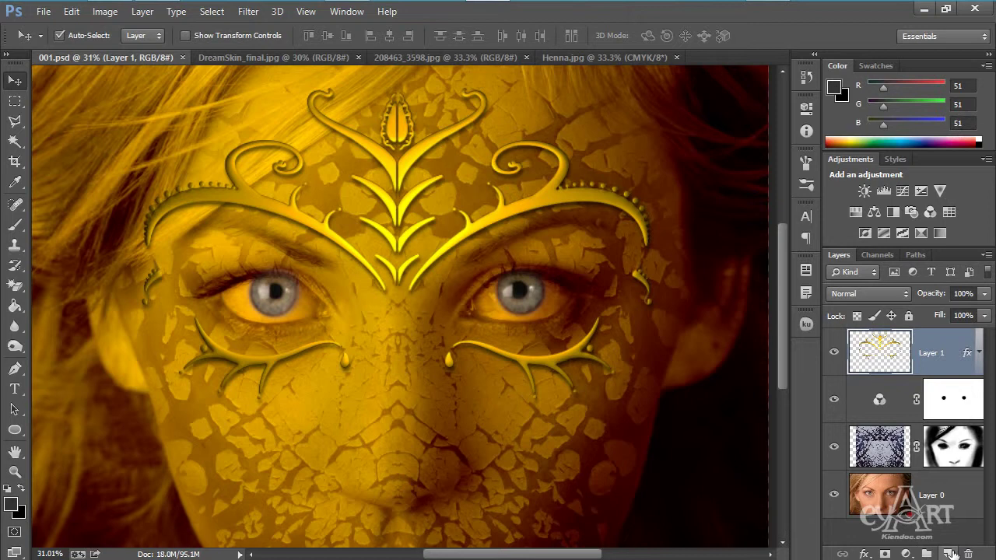
# Step: Add a new layer above the gold ornament layer and set a soft round brush to 80 px with 0% hardness
pyautogui.click(947, 553)
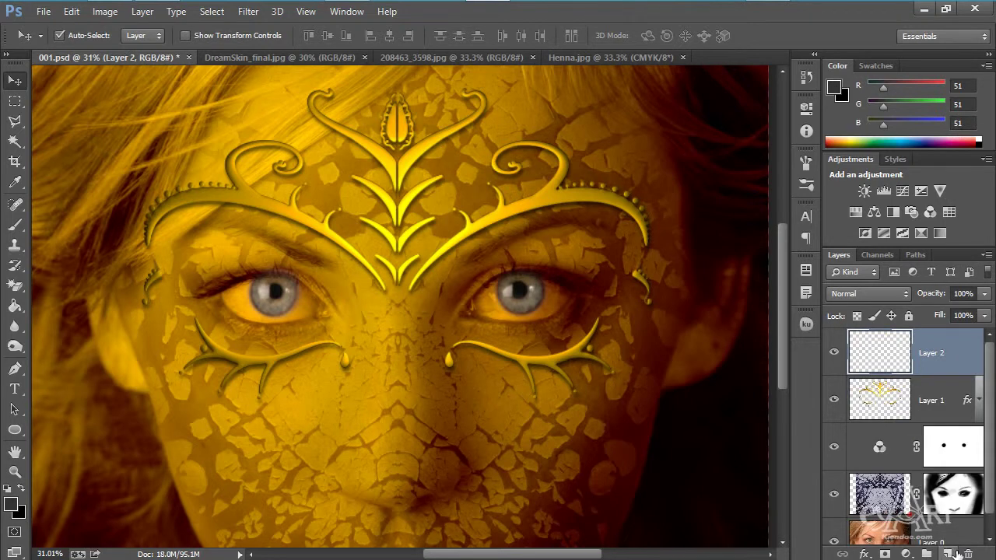
pyautogui.click(15, 225)
pyautogui.rightClick(406, 235)
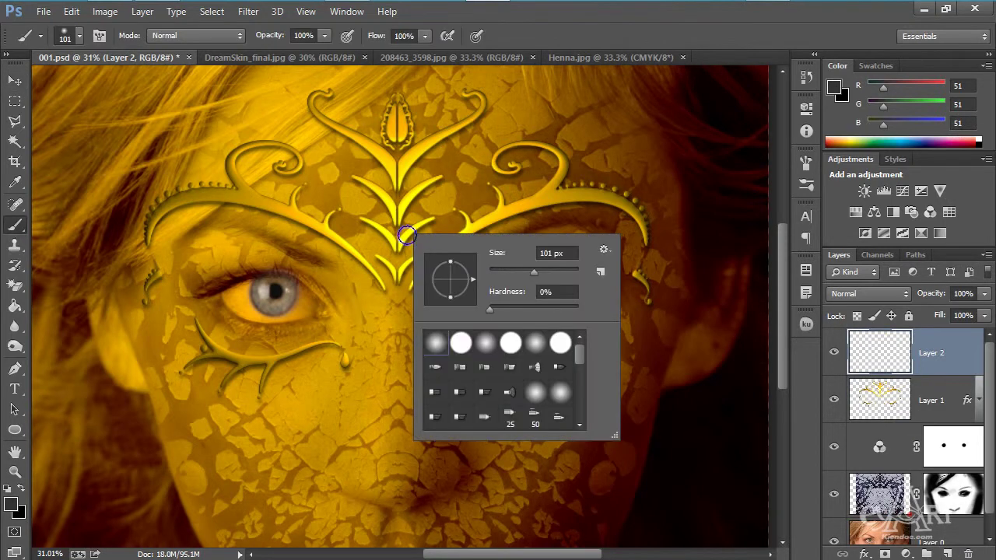
pyautogui.moveTo(534, 271); pyautogui.dragTo(520, 272)
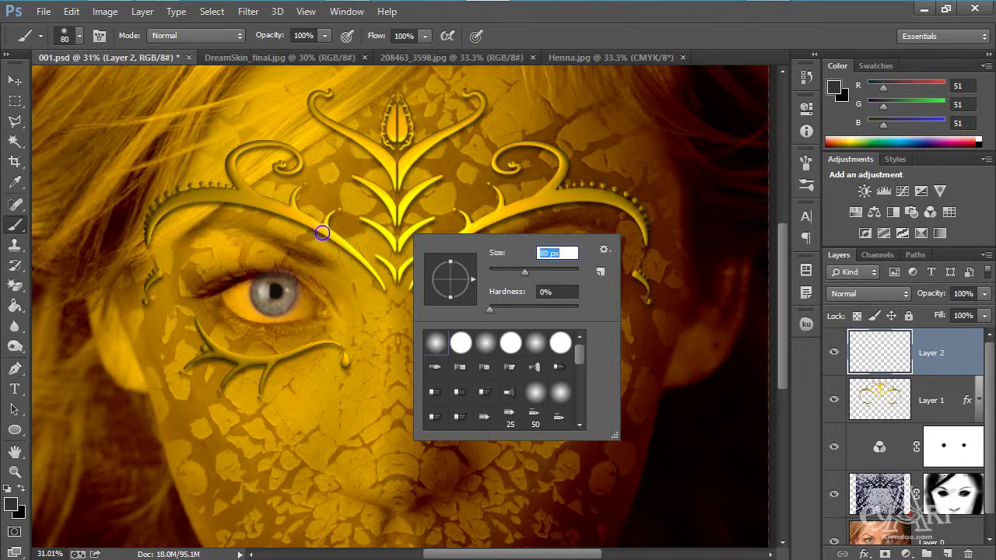
pyautogui.press('Return')
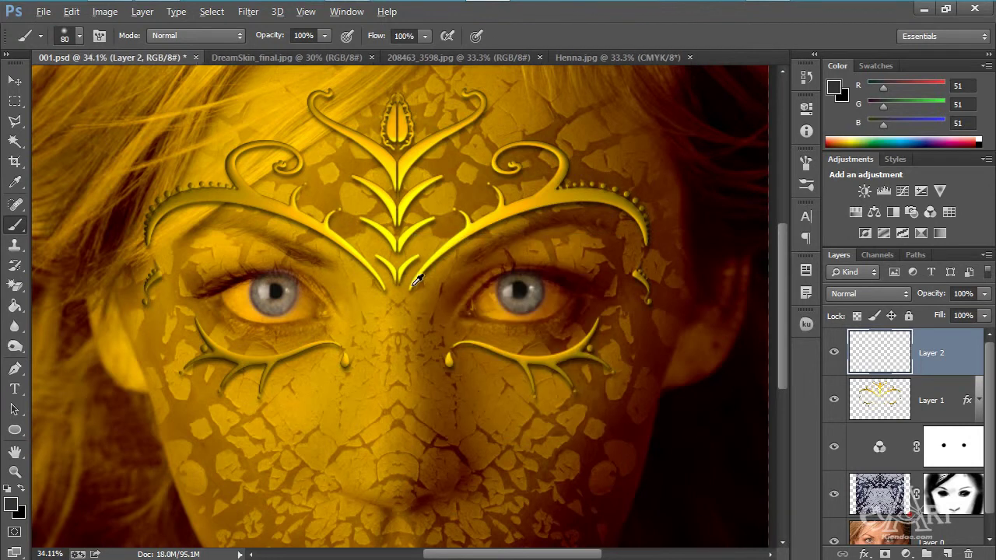
# Step: Paint dark grey strokes over the ornament under the right-hand eye, the forehead crest and the brow scrolls on the new layer
pyautogui.scroll(4, 415, 282)
pyautogui.moveTo(596, 362); pyautogui.dragTo(480, 245)
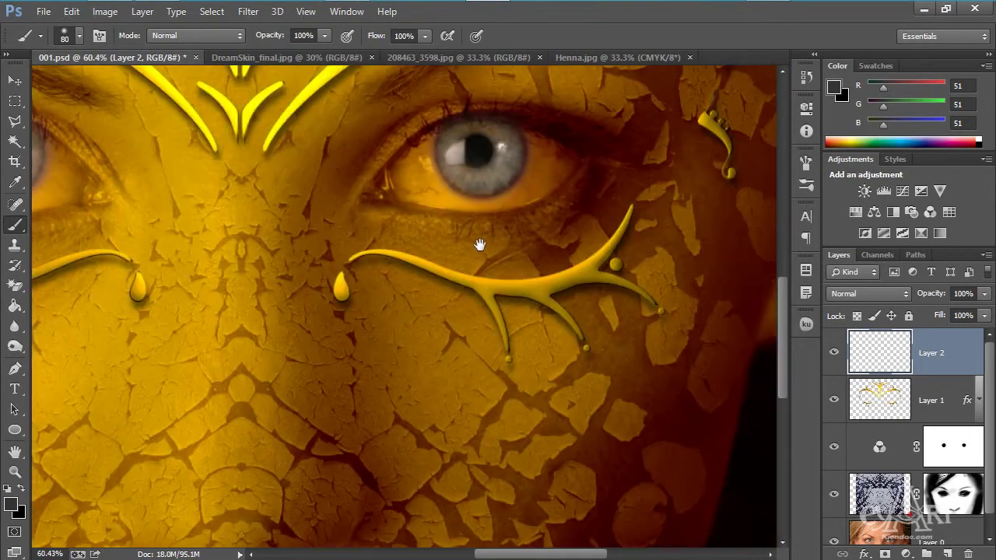
pyautogui.click(340, 286)
pyautogui.moveTo(359, 262)
pyautogui.mouseDown()
pyautogui.moveTo(431, 261)
pyautogui.moveTo(516, 291)
pyautogui.moveTo(542, 291)
pyautogui.moveTo(591, 269)
pyautogui.moveTo(628, 217)
pyautogui.moveTo(611, 281)
pyautogui.moveTo(601, 275)
pyautogui.moveTo(630, 282)
pyautogui.moveTo(657, 309)
pyautogui.moveTo(496, 309)
pyautogui.moveTo(476, 293)
pyautogui.mouseUp()
pyautogui.moveTo(646, 311); pyautogui.dragTo(606, 345)
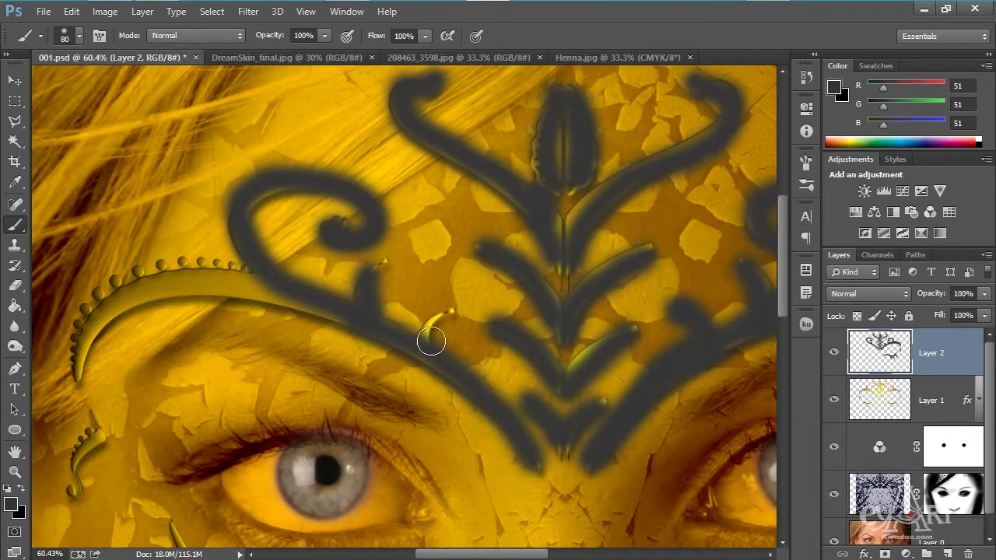
pyautogui.moveTo(432, 341)
pyautogui.mouseDown()
pyautogui.moveTo(178, 289)
pyautogui.moveTo(113, 316)
pyautogui.moveTo(82, 378)
pyautogui.moveTo(76, 347)
pyautogui.moveTo(91, 298)
pyautogui.moveTo(116, 279)
pyautogui.moveTo(251, 269)
pyautogui.moveTo(271, 283)
pyautogui.moveTo(105, 312)
pyautogui.mouseUp()
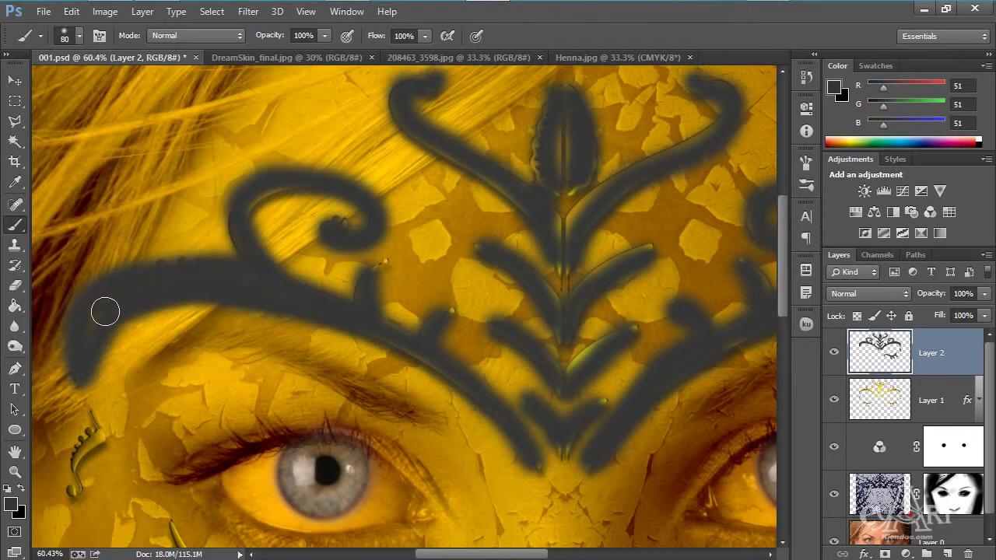
# Step: Paint dark grey over the left temple piece and the branching ornament with its drop below the left-hand eye
pyautogui.moveTo(195, 382); pyautogui.dragTo(404, 213)
pyautogui.moveTo(311, 252)
pyautogui.mouseDown()
pyautogui.moveTo(305, 276)
pyautogui.moveTo(286, 297)
pyautogui.moveTo(282, 342)
pyautogui.mouseUp()
pyautogui.moveTo(380, 351)
pyautogui.mouseDown()
pyautogui.moveTo(313, 207)
pyautogui.moveTo(335, 248)
pyautogui.moveTo(406, 280)
pyautogui.moveTo(567, 257)
pyautogui.moveTo(589, 259)
pyautogui.moveTo(601, 292)
pyautogui.mouseUp()
pyautogui.moveTo(465, 290); pyautogui.dragTo(420, 360)
pyautogui.moveTo(406, 302); pyautogui.dragTo(359, 344)
pyautogui.moveTo(345, 277)
pyautogui.mouseDown()
pyautogui.moveTo(288, 295)
pyautogui.moveTo(280, 309)
pyautogui.mouseUp()
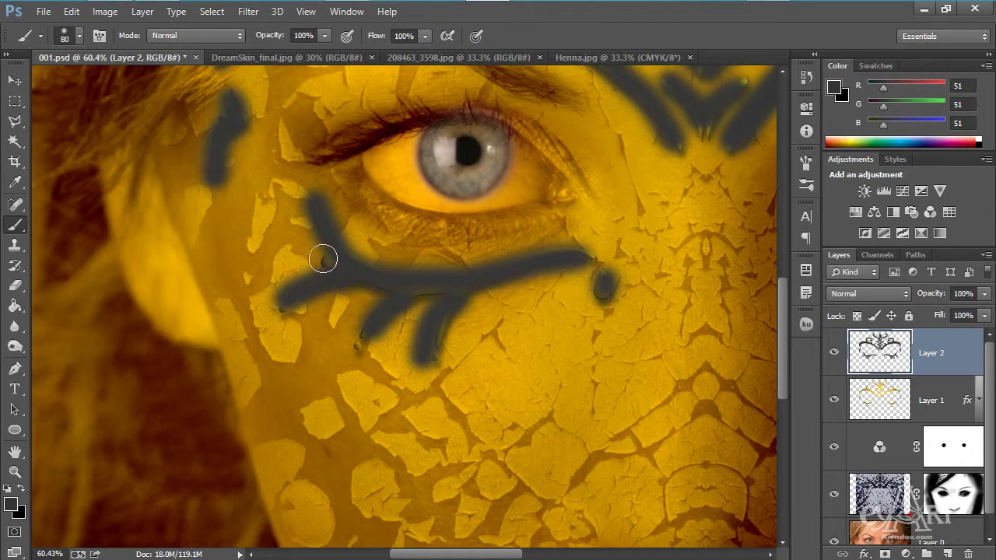
# Step: Set the painted layer's blend mode to Overlay
pyautogui.scroll(-5, 238, 249)
pyautogui.scroll(2, 374, 213)
pyautogui.press('alt')
pyautogui.click(881, 306)
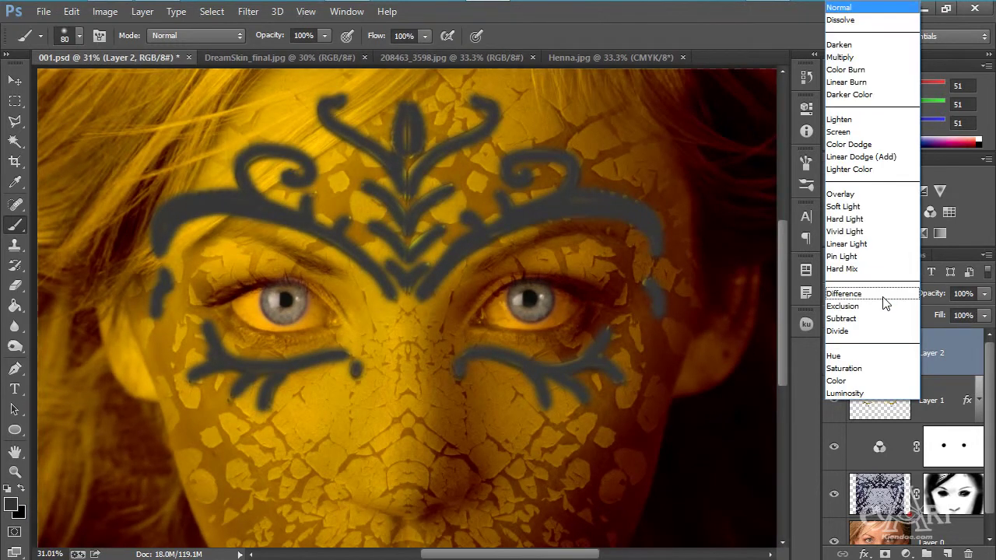
pyautogui.click(847, 194)
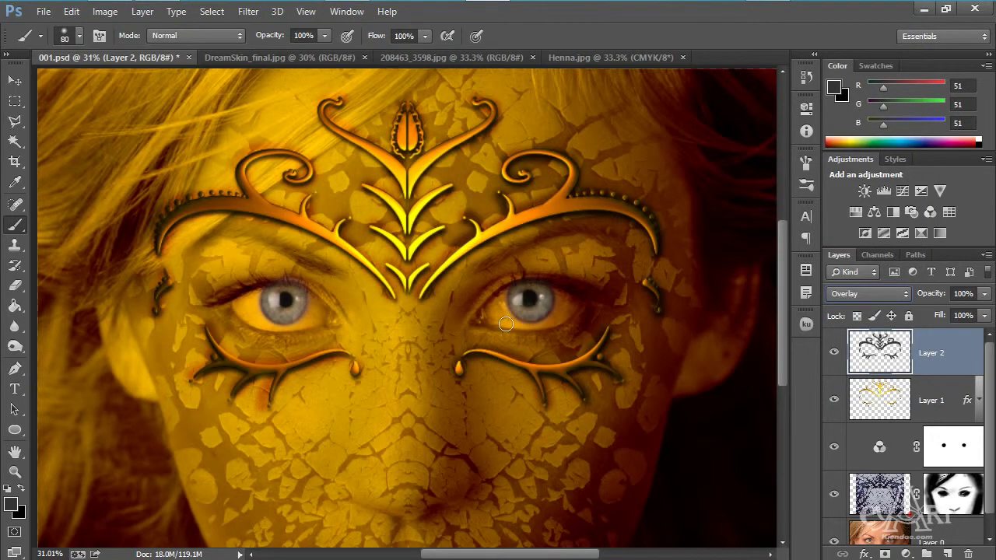
# Step: Lower the painted Overlay layer's opacity to 55%
pyautogui.click(985, 294)
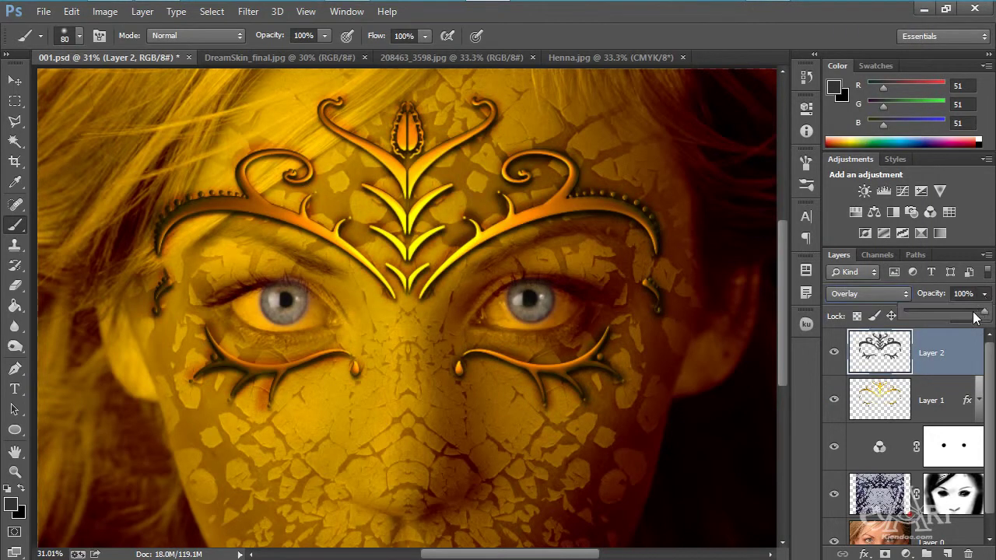
pyautogui.moveTo(985, 316); pyautogui.dragTo(970, 320)
pyautogui.write('65')
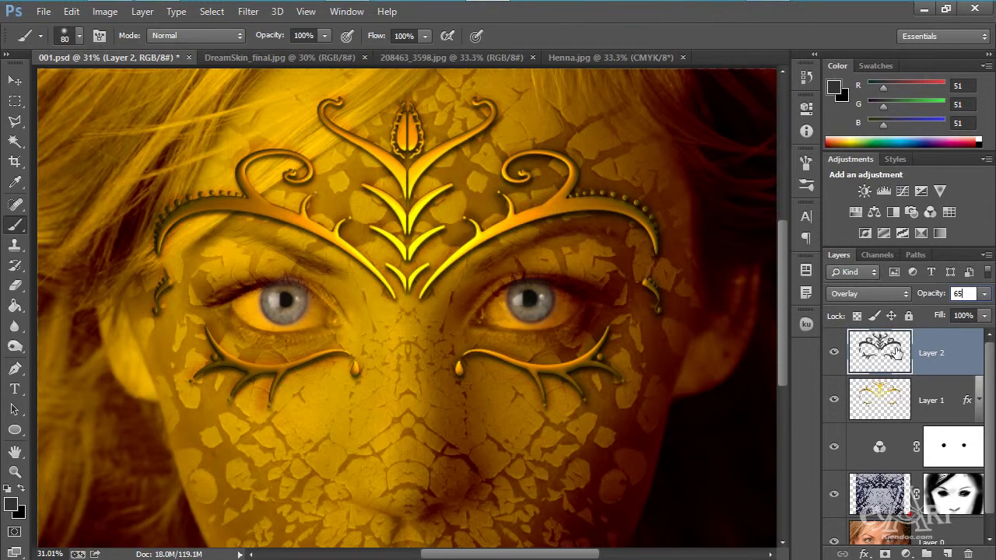
pyautogui.click(983, 294)
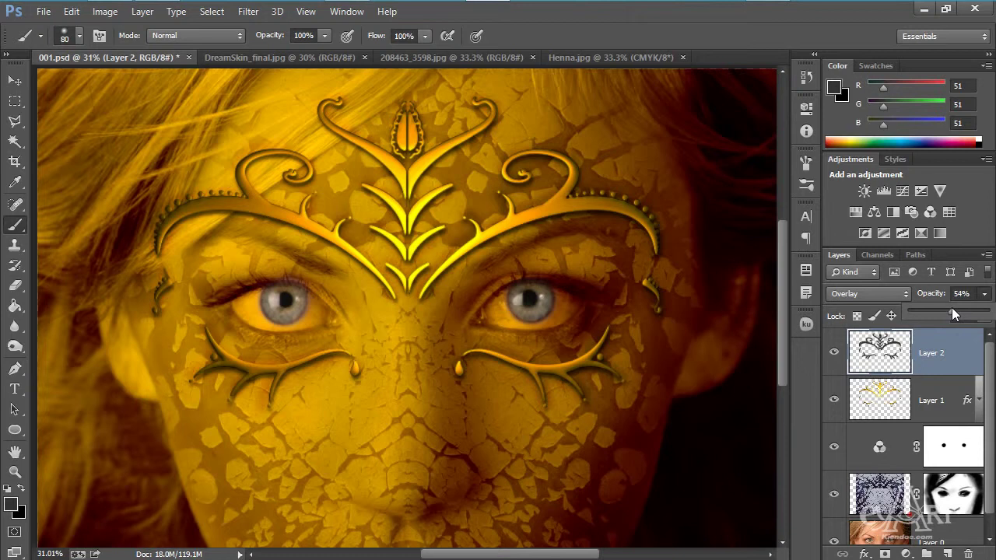
pyautogui.click(971, 294)
pyautogui.write('55')
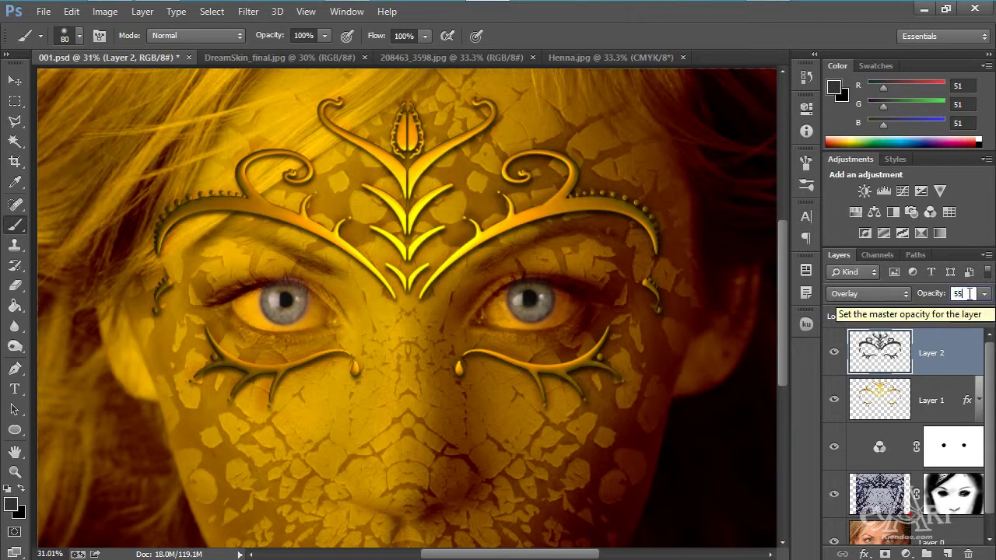
pyautogui.press('Return')
# Step: Soften the painted shading layer with a Gaussian Blur of 3 pixels radius
pyautogui.scroll(3, 363, 114)
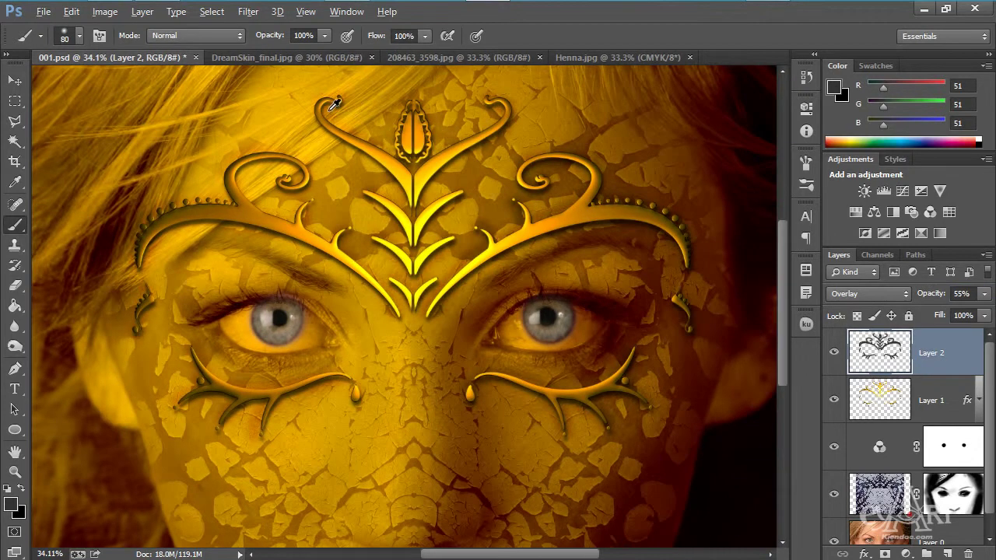
pyautogui.scroll(-5, 407, 189)
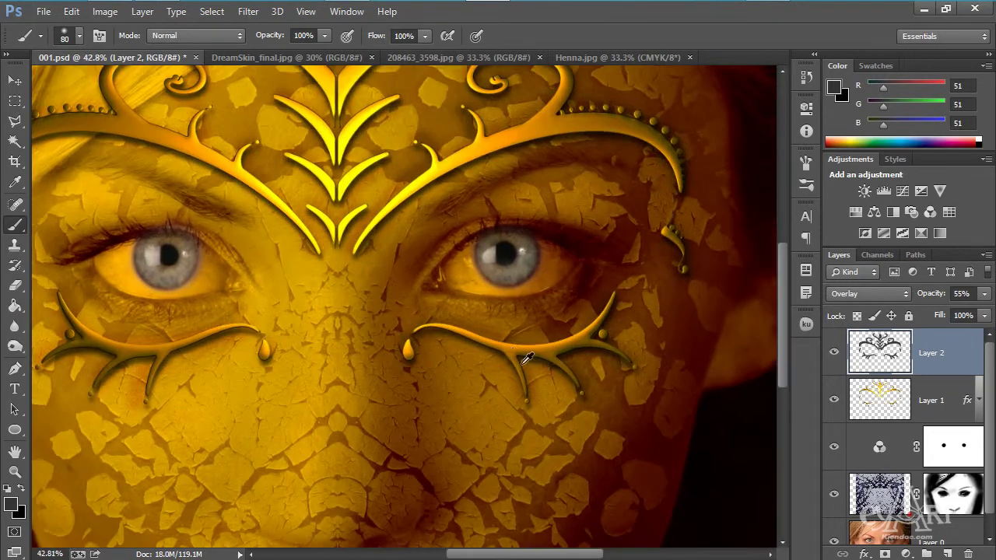
pyautogui.scroll(-3, 504, 353)
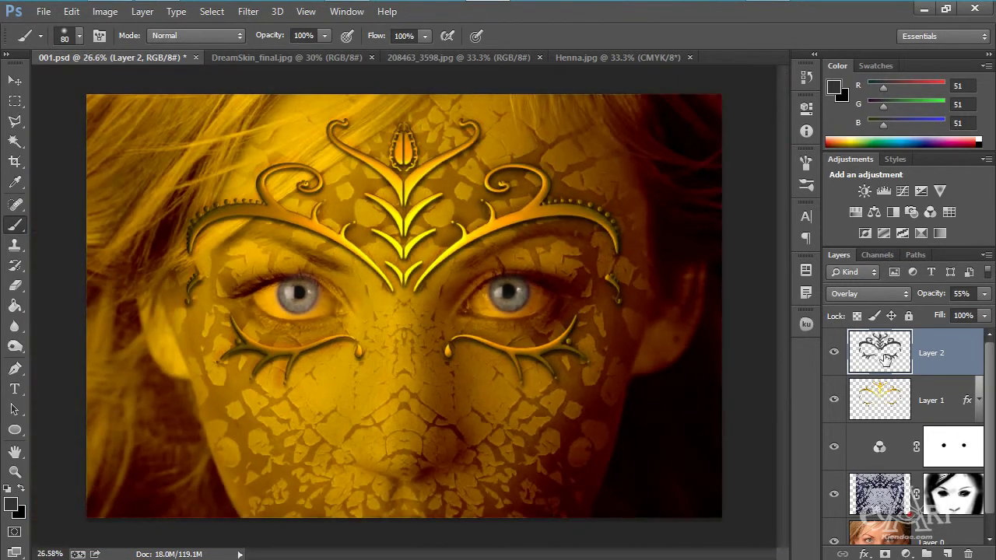
pyautogui.click(248, 11)
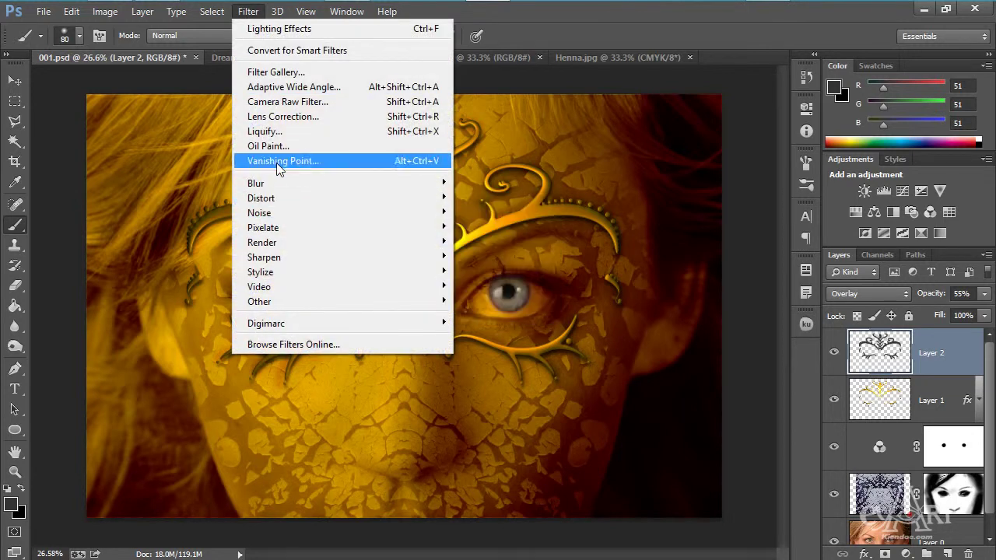
pyautogui.moveTo(281, 183)
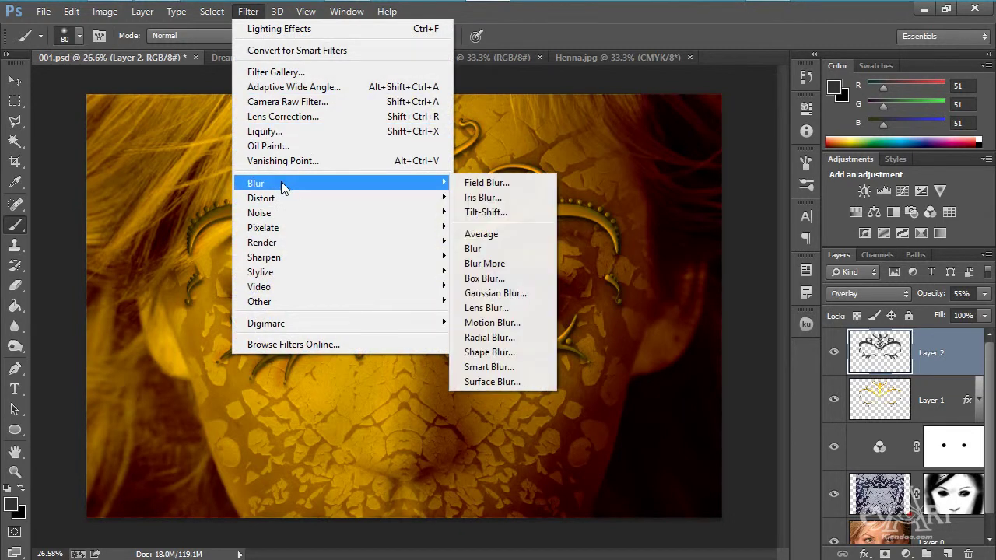
pyautogui.click(488, 293)
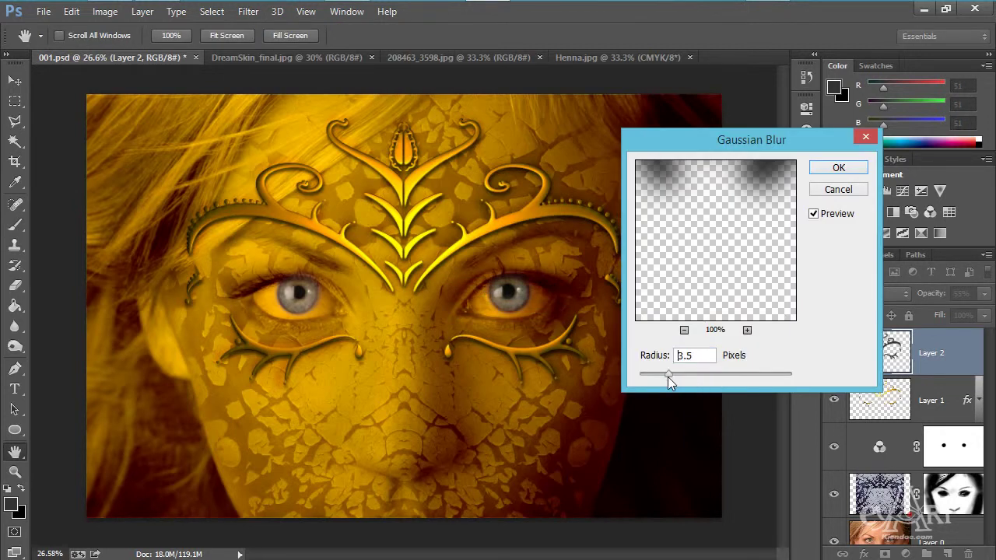
pyautogui.moveTo(667, 377); pyautogui.dragTo(640, 375)
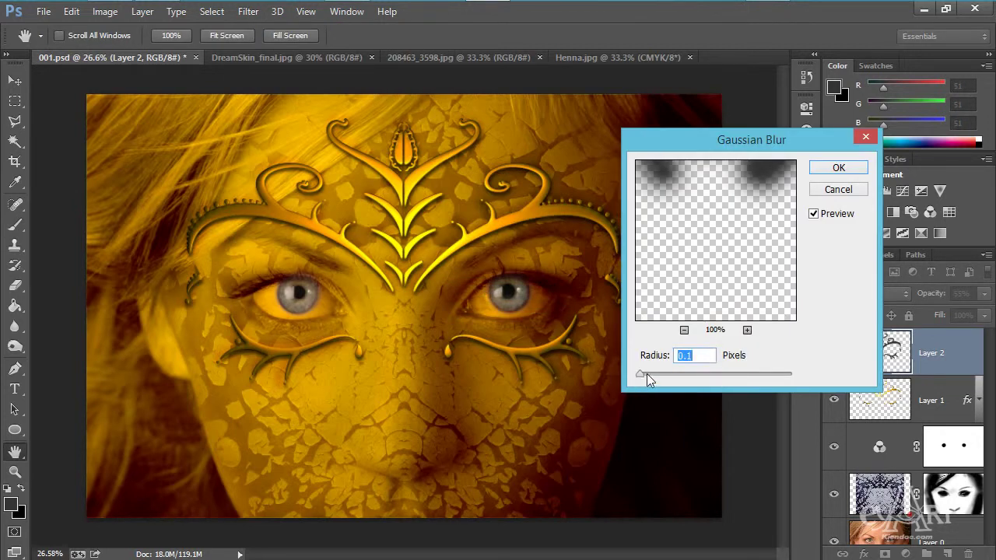
pyautogui.write('3')
pyautogui.click(838, 168)
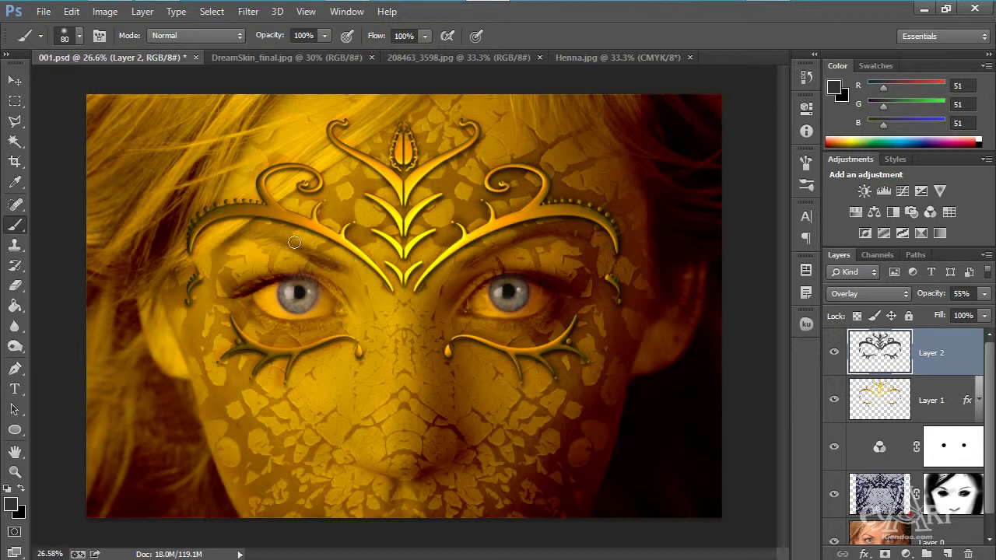
pyautogui.press('v')
pyautogui.hotkey('ctrl', 'Tab')
pyautogui.hotkey('ctrl', 'shift', 'Tab')
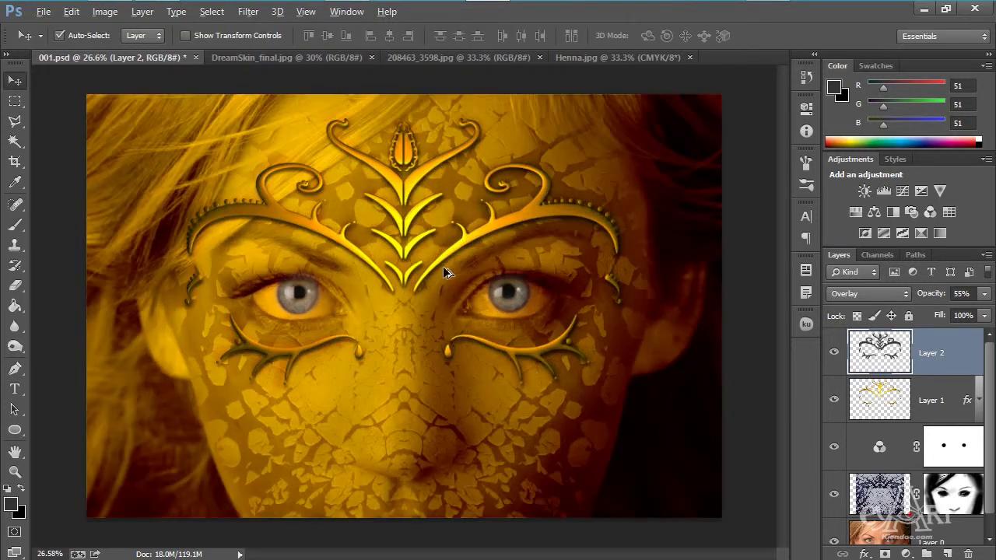
# Step: Add a layer mask to the shading layer and prepare a black brush at 19% opacity
pyautogui.scroll(5, 285, 350)
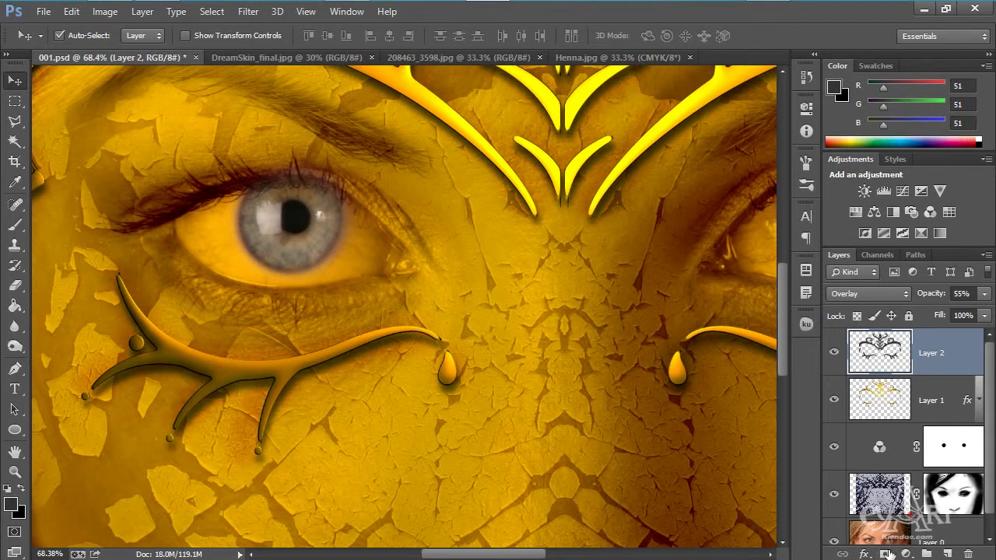
pyautogui.click(885, 553)
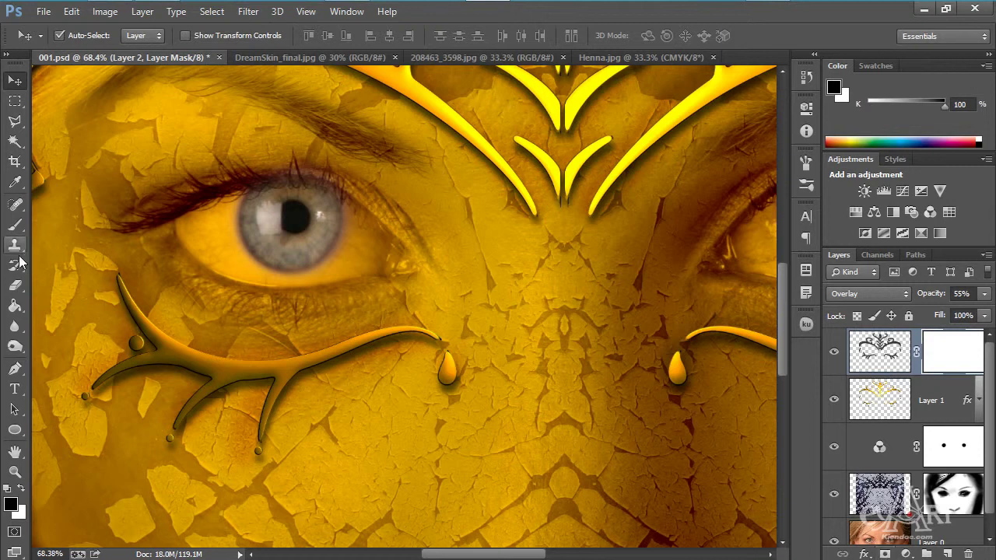
pyautogui.click(14, 227)
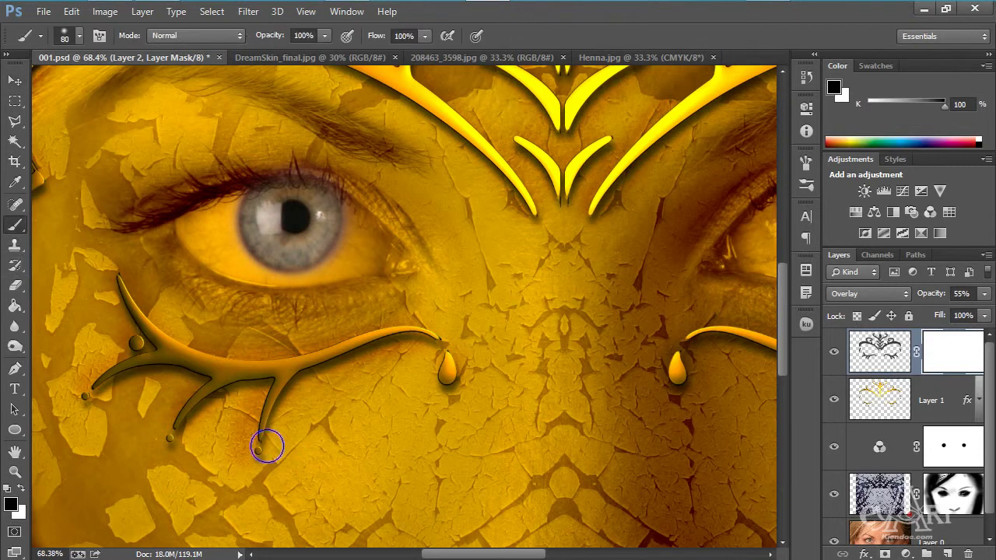
pyautogui.click(323, 36)
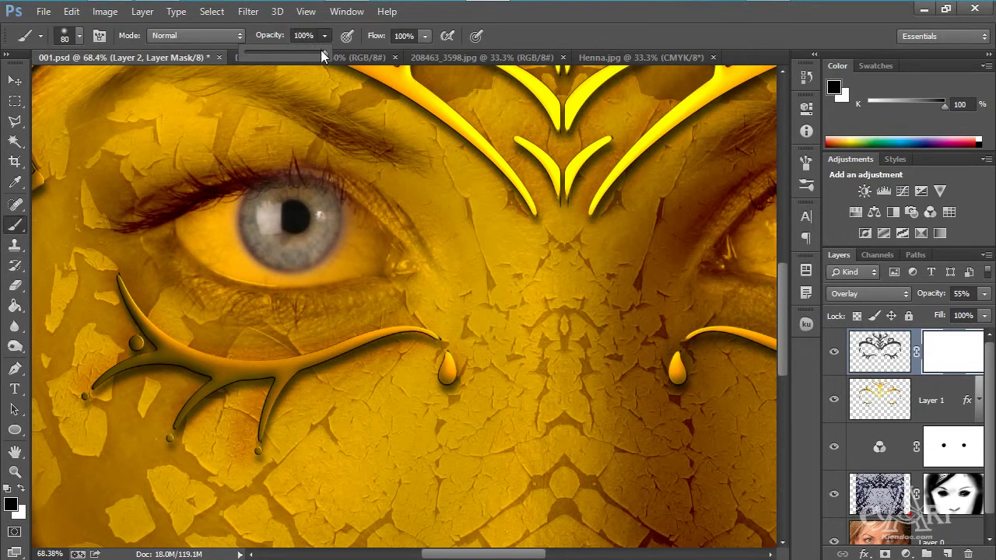
pyautogui.press('Return')
# Step: Mask out the orange shading that spills onto the skin around the ornament branches below the left-hand eye
pyautogui.scroll(2, 239, 417)
pyautogui.scroll(3, 239, 417)
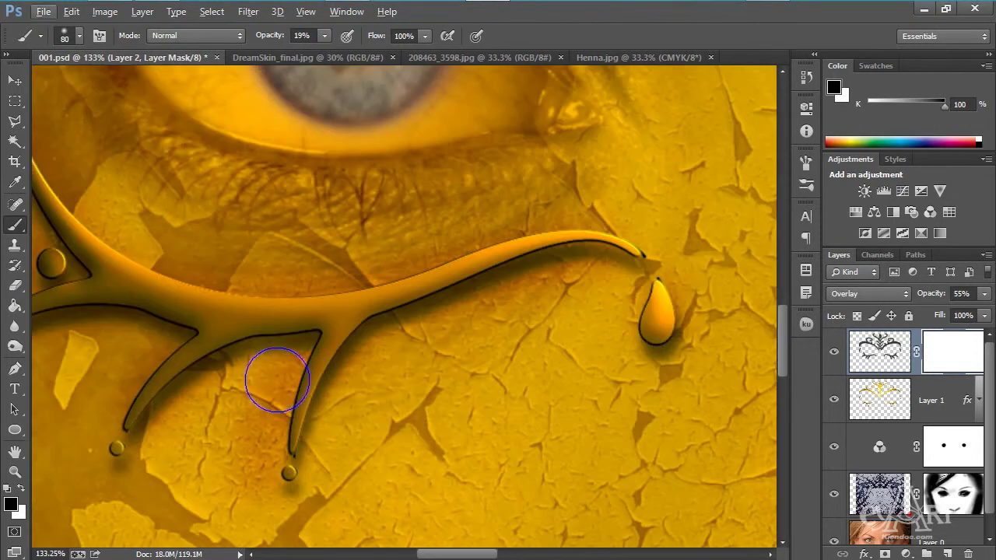
pyautogui.moveTo(269, 392); pyautogui.dragTo(275, 425)
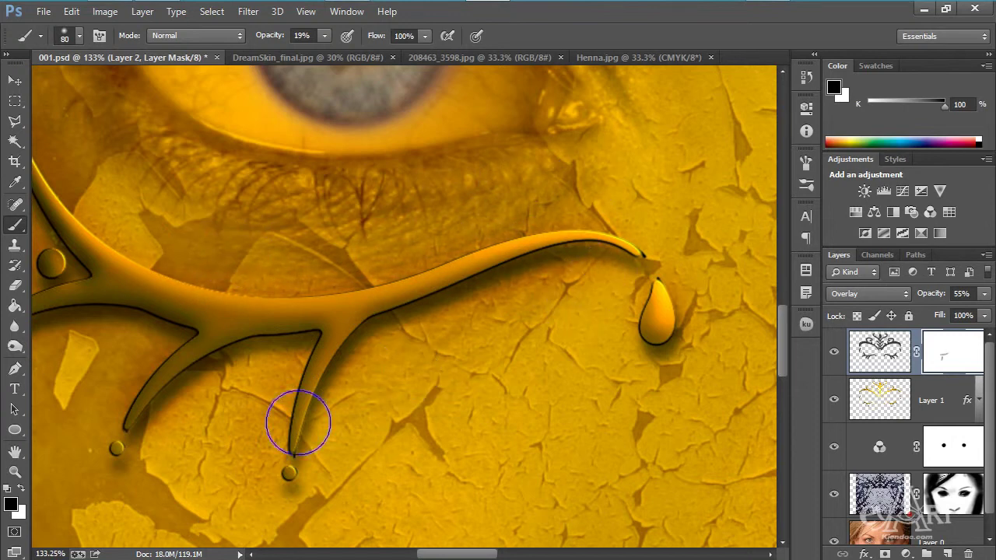
pyautogui.hscroll(-5, 278, 293)
pyautogui.scroll(3, 278, 294)
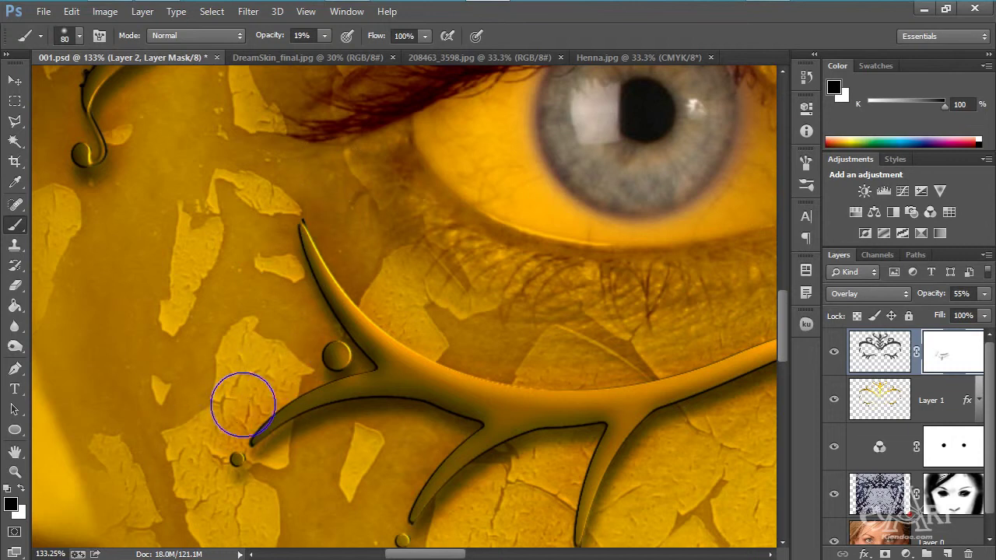
# Step: Mask out the shading spill around the left temple, brow scrolls and forehead crest, and finish with the Move tool active
pyautogui.scroll(-5, 285, 304)
pyautogui.scroll(-3, 299, 319)
pyautogui.scroll(2, 315, 179)
pyautogui.scroll(1, 405, 117)
pyautogui.scroll(2, 413, 225)
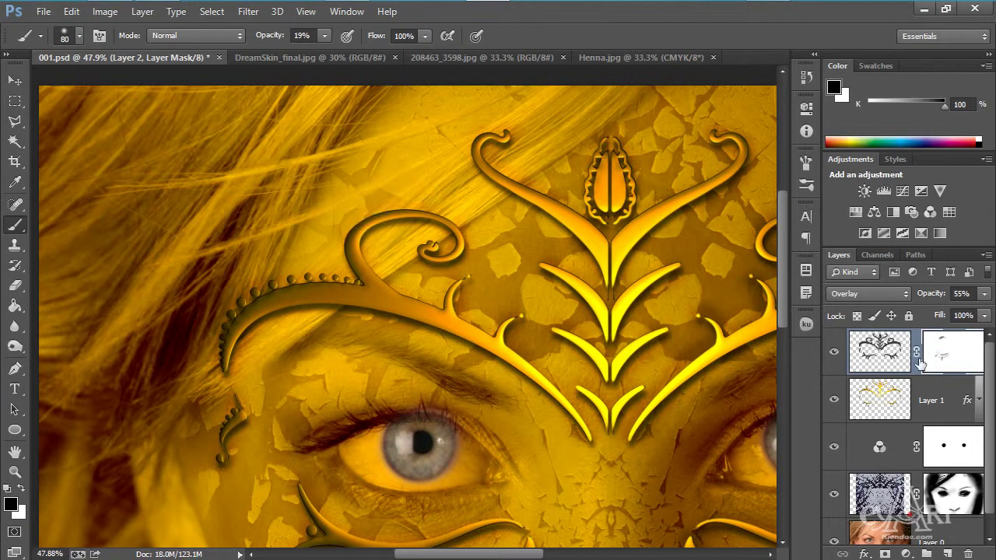
pyautogui.hscroll(5, 329, 210)
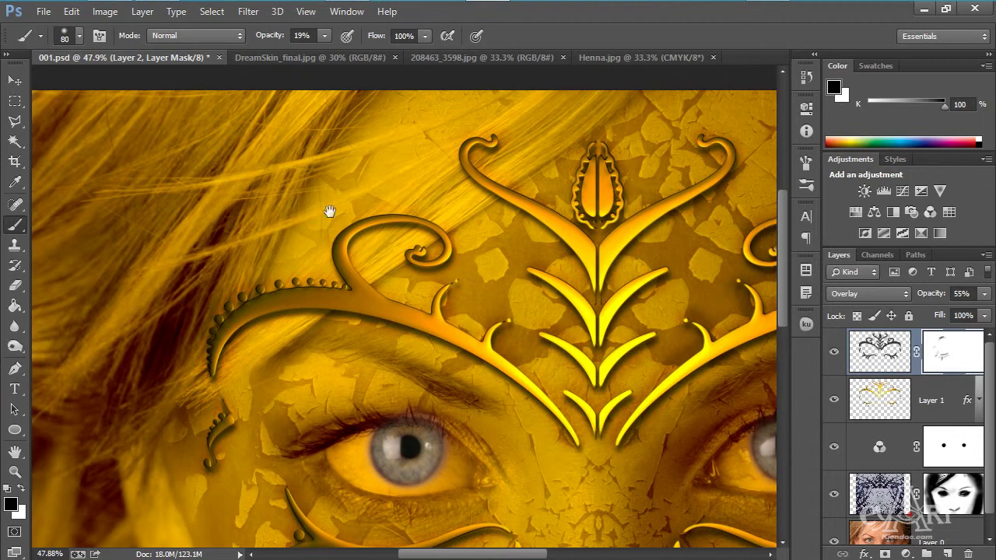
pyautogui.scroll(1, 263, 184)
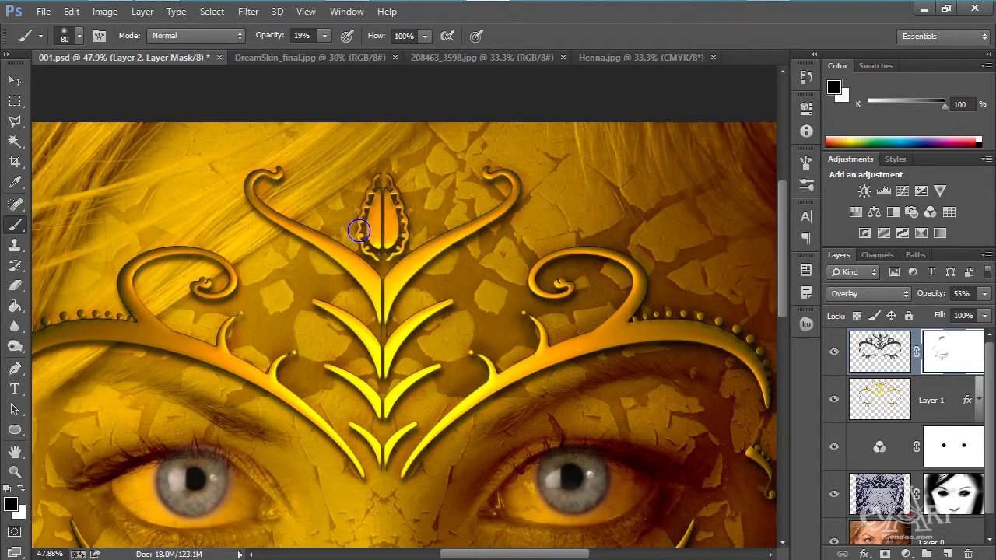
pyautogui.moveTo(525, 184); pyautogui.dragTo(411, 189)
pyautogui.moveTo(480, 345); pyautogui.dragTo(423, 145)
pyautogui.moveTo(334, 262); pyautogui.dragTo(533, 287)
pyautogui.scroll(-4, 295, 256)
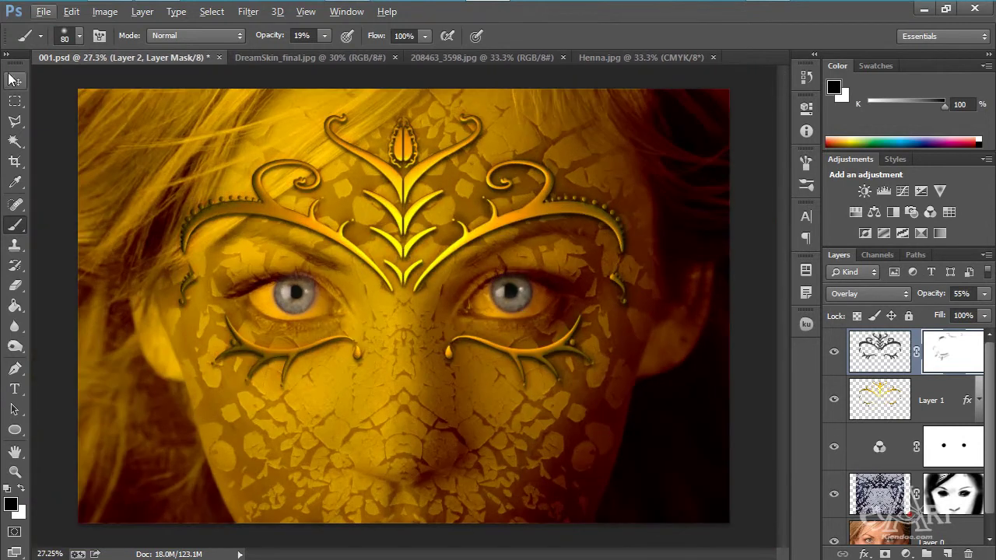
pyautogui.click(14, 81)
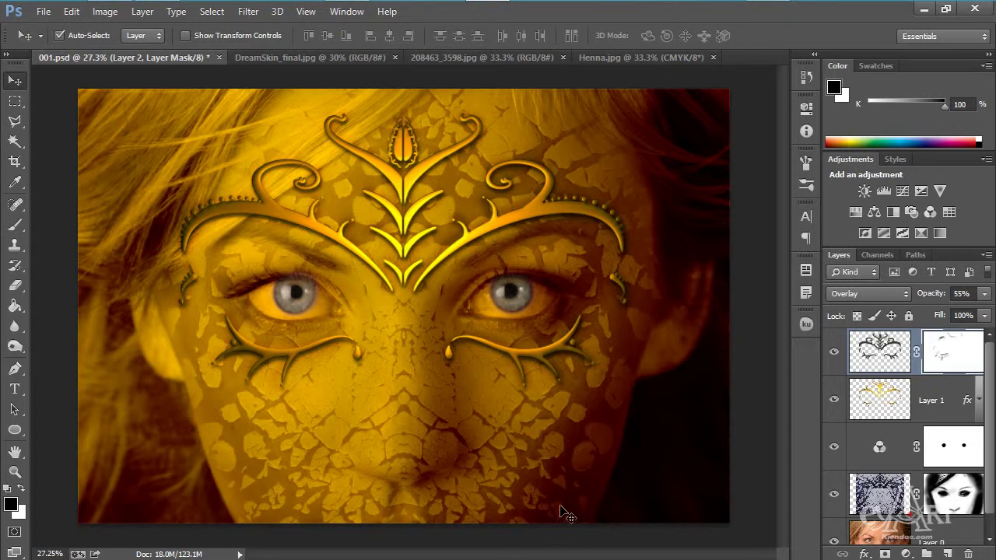
# Step: Open MetalTexture.jpg and bring the texture into 001.psd as a new layer above the shading layer
pyautogui.hotkey('ctrl', 'o')
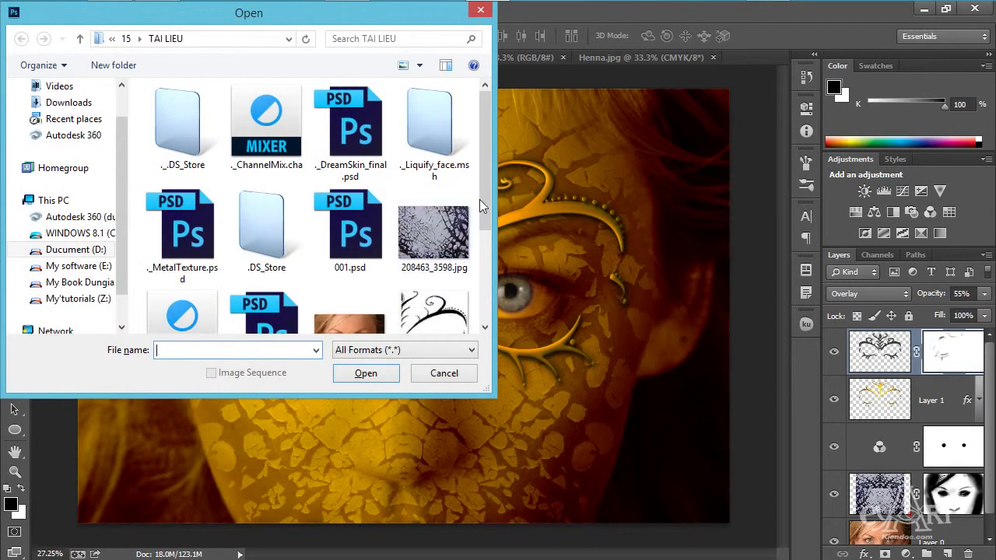
pyautogui.moveTo(482, 199); pyautogui.dragTo(492, 278)
pyautogui.click(173, 296)
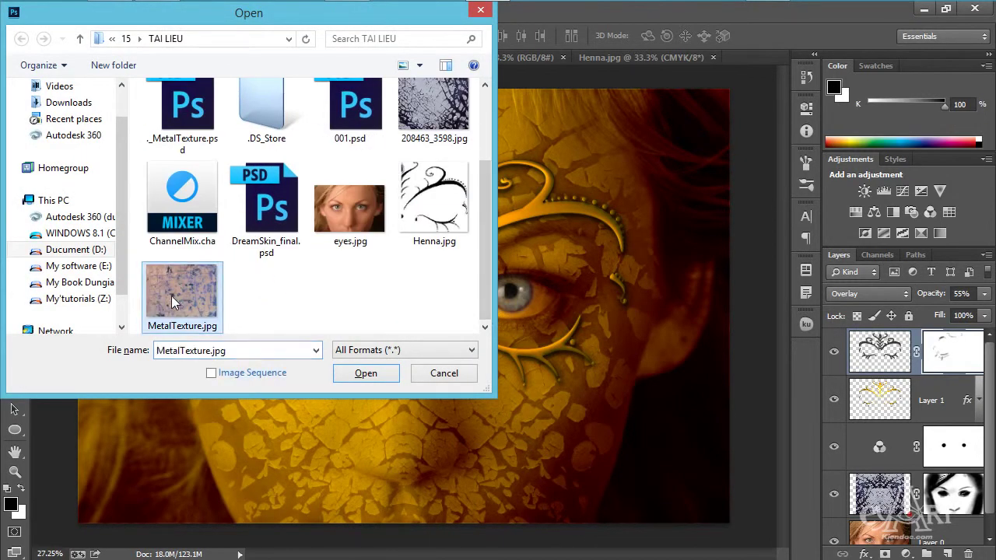
pyautogui.click(366, 374)
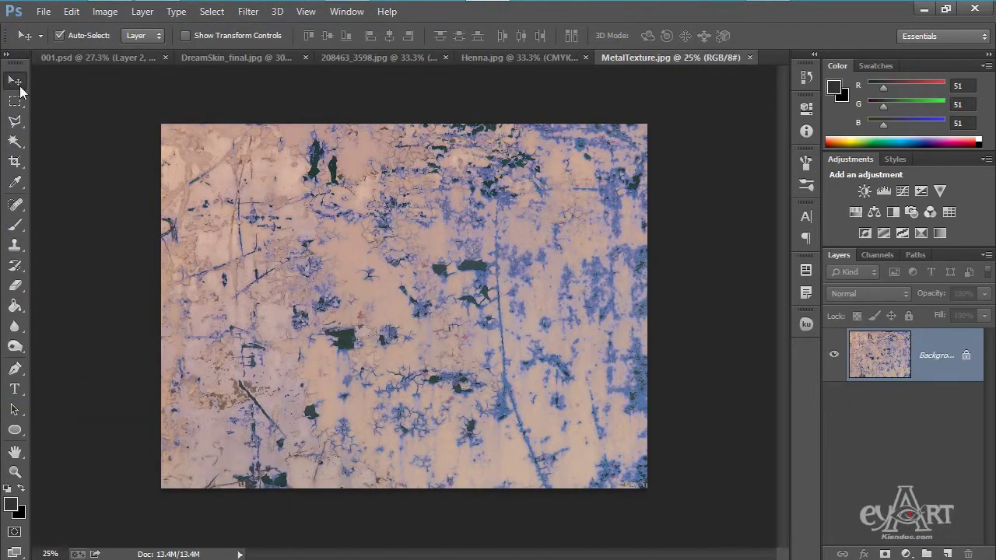
pyautogui.moveTo(400, 272); pyautogui.dragTo(425, 270)
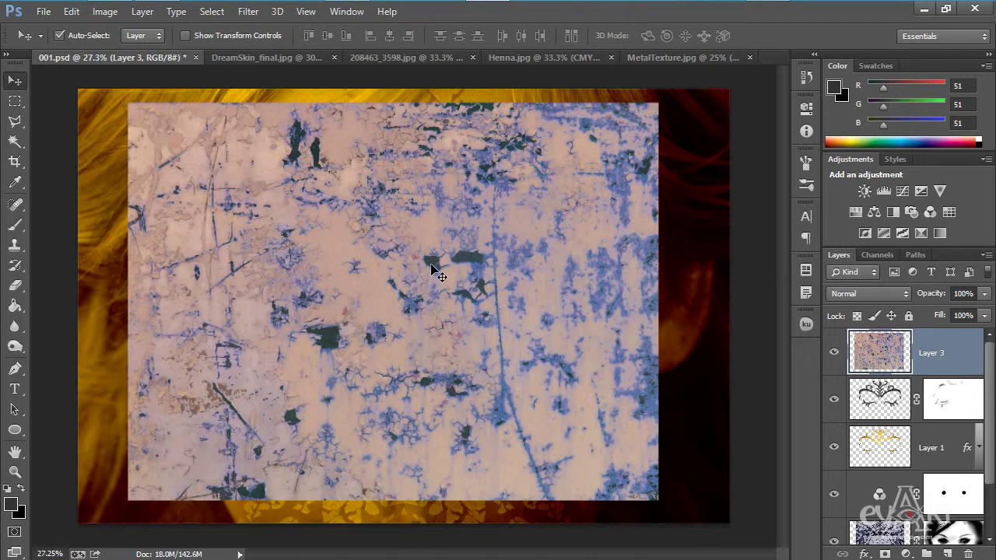
# Step: Lower the metal texture layer's opacity to 50% and position the texture over the face ornament
pyautogui.press('5')
pyautogui.scroll(5, 295, 225)
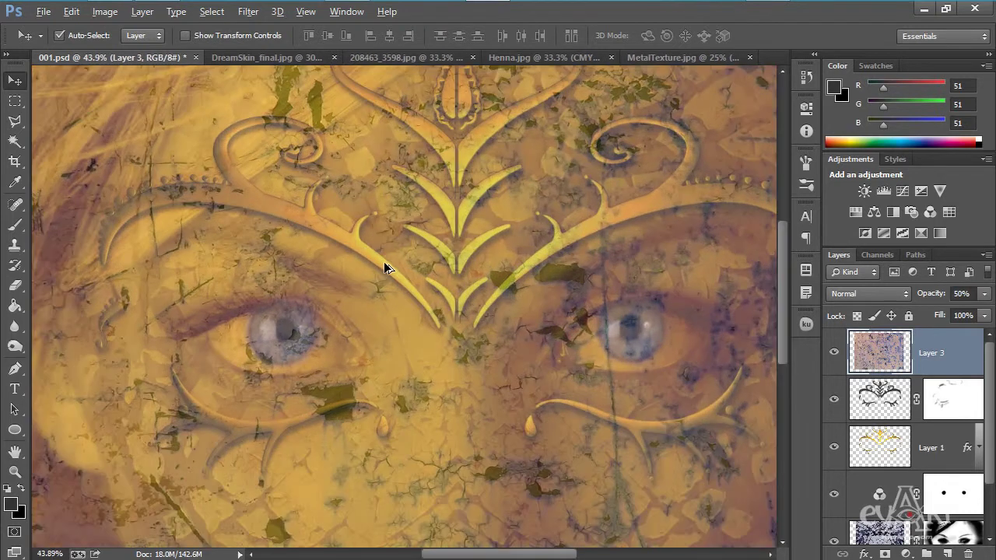
pyautogui.scroll(2, 560, 278)
pyautogui.moveTo(519, 297)
pyautogui.mouseDown()
pyautogui.moveTo(532, 307)
pyautogui.moveTo(521, 292)
pyautogui.mouseUp()
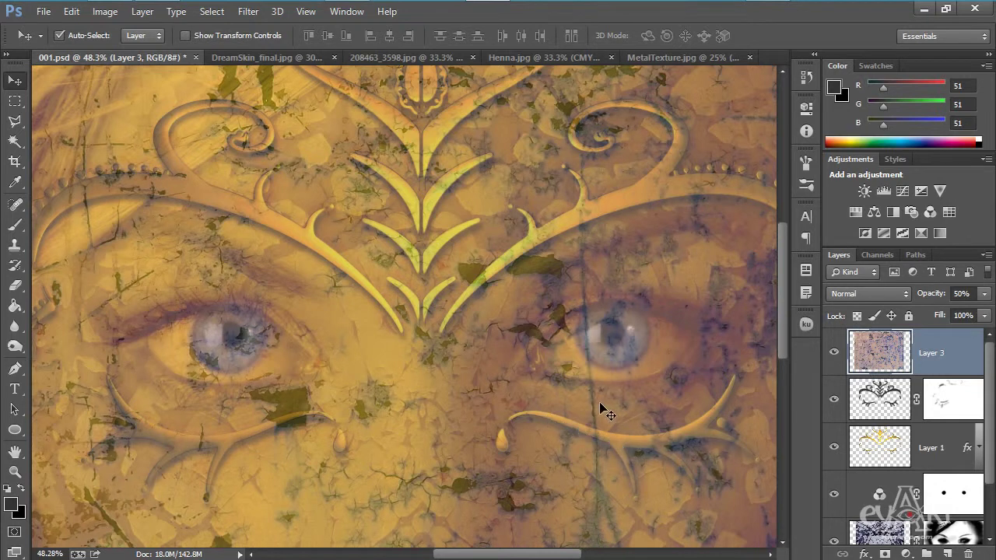
pyautogui.moveTo(589, 398)
pyautogui.mouseDown()
pyautogui.moveTo(612, 400)
pyautogui.moveTo(576, 399)
pyautogui.moveTo(587, 393)
pyautogui.mouseUp()
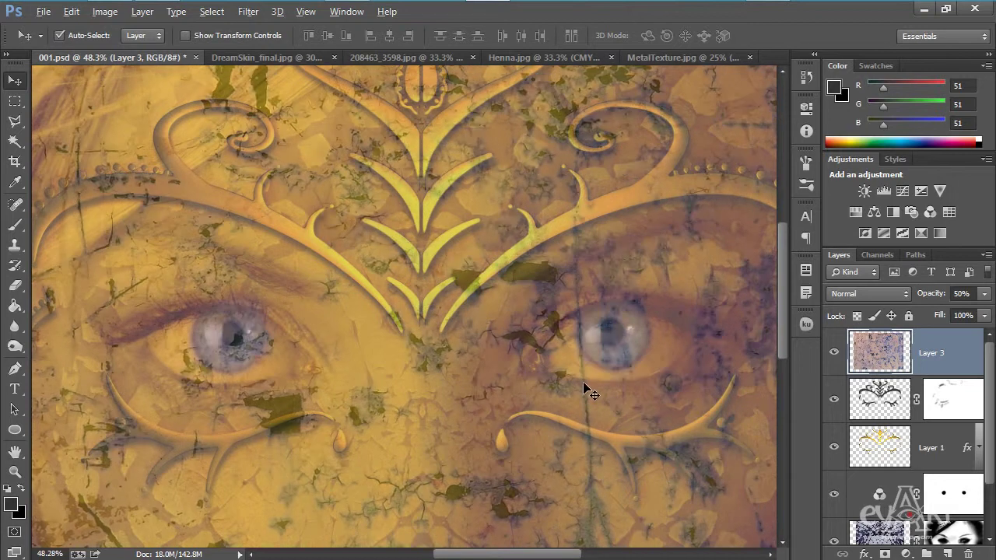
pyautogui.scroll(-3, 587, 388)
pyautogui.moveTo(413, 311)
pyautogui.mouseDown()
pyautogui.moveTo(413, 325)
pyautogui.moveTo(425, 305)
pyautogui.mouseUp()
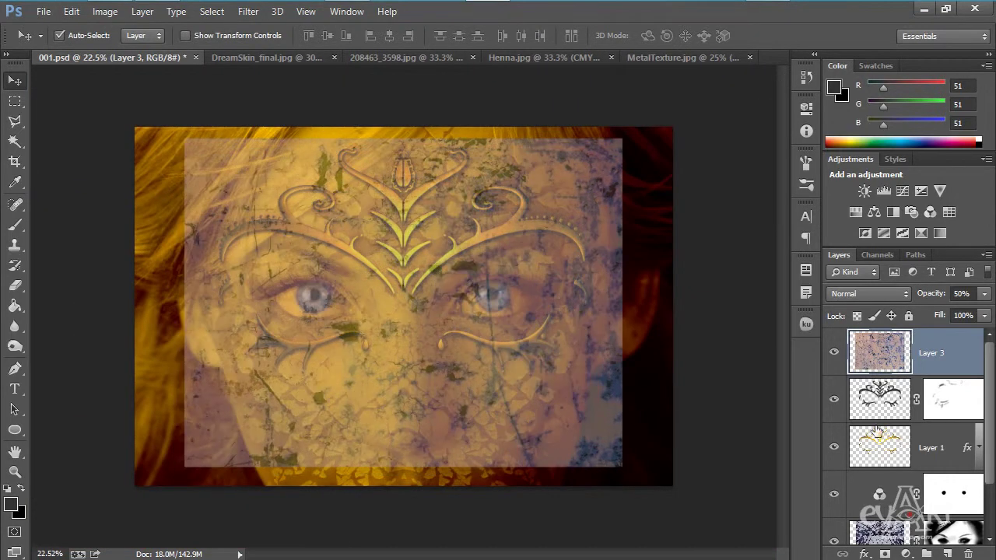
# Step: Load Layer 1's ornament shape as a selection, invert it, delete the metal texture outside the ornament and deselect
pyautogui.moveTo(903, 454); pyautogui.dragTo(887, 442)
pyautogui.keyDown('ctrl'); pyautogui.click(887, 442); pyautogui.keyUp('ctrl')
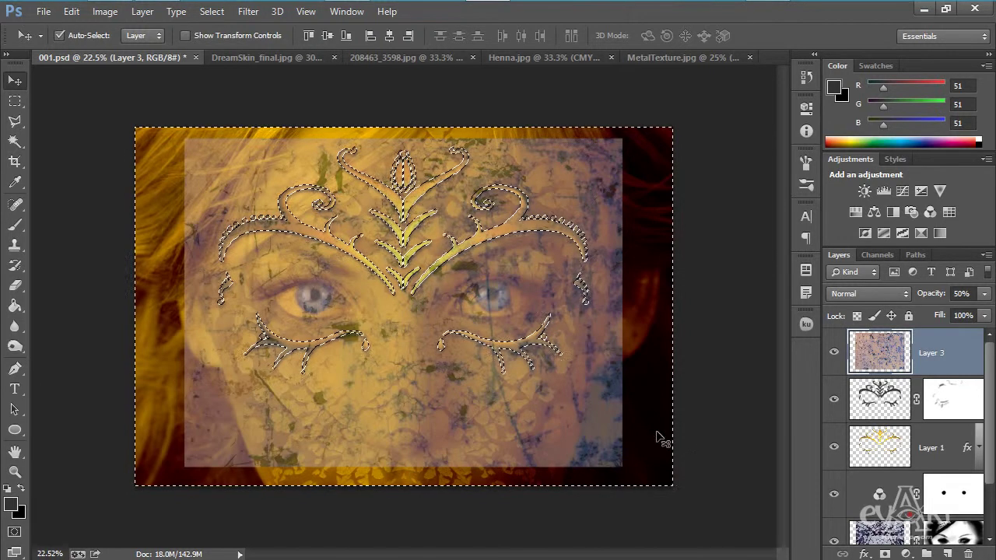
pyautogui.hotkey('ctrl', 'shift', 'i')
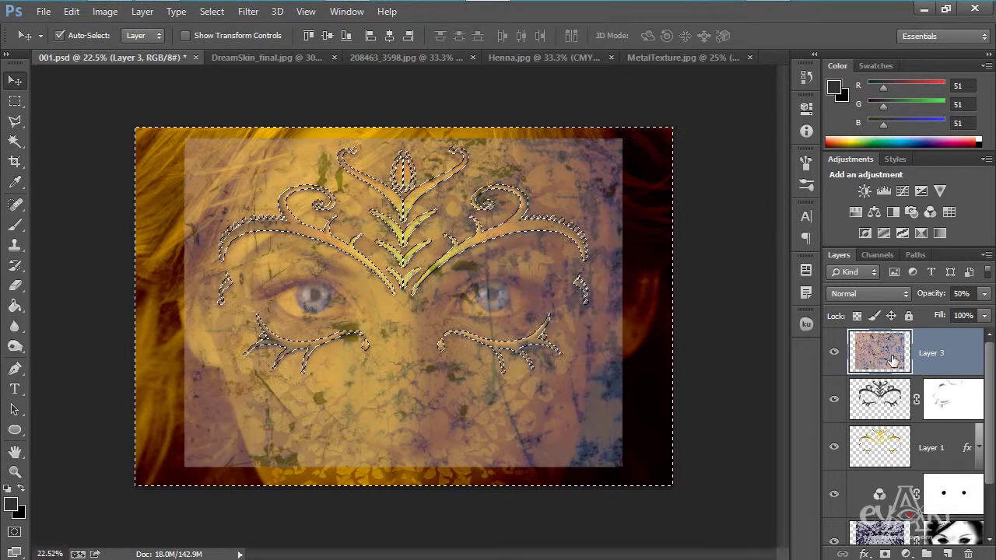
pyautogui.press('Delete')
pyautogui.hotkey('ctrl', 'd')
# Step: Set the trimmed metal texture layer's blend mode to Hard Light
pyautogui.scroll(4, 459, 285)
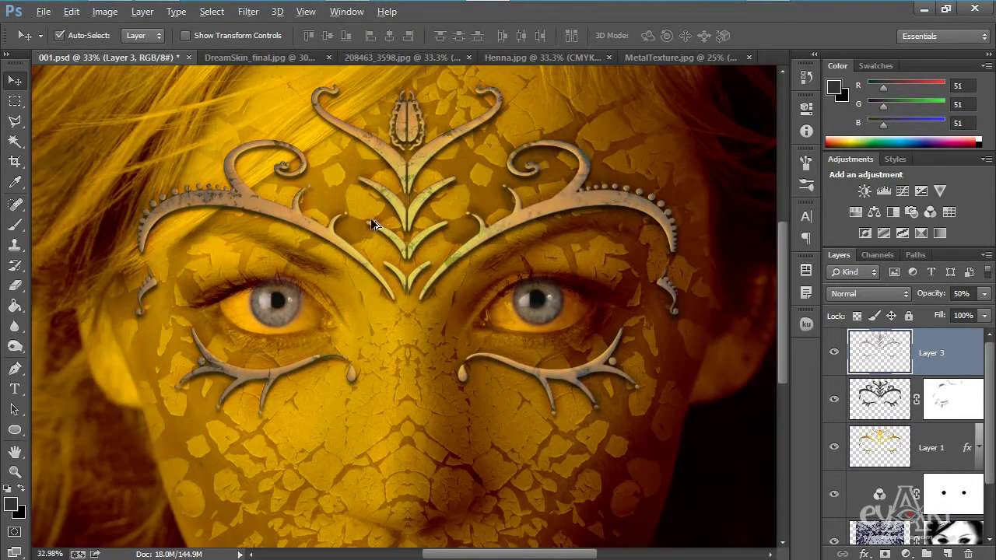
pyautogui.hscroll(1, 517, 211)
pyautogui.press('alt')
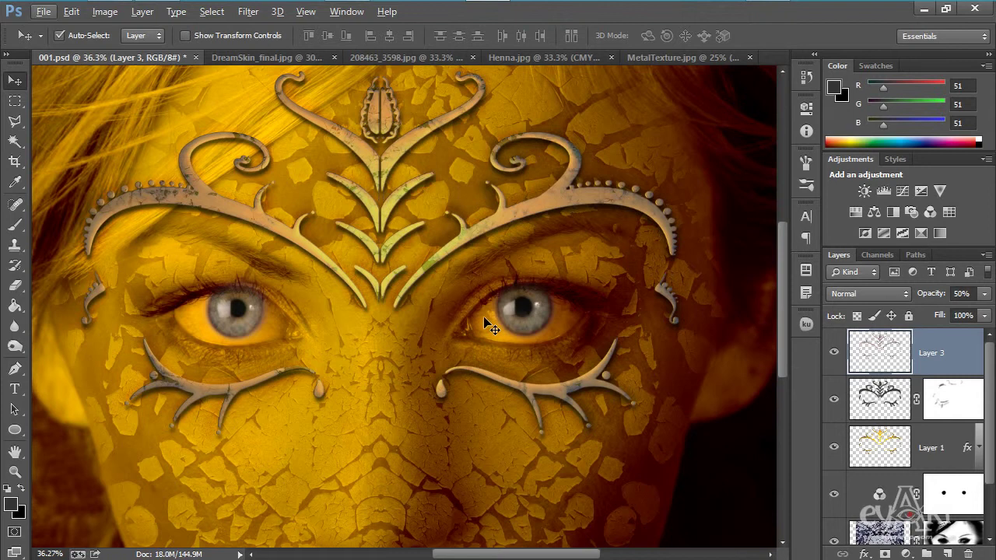
pyautogui.scroll(-2, 481, 315)
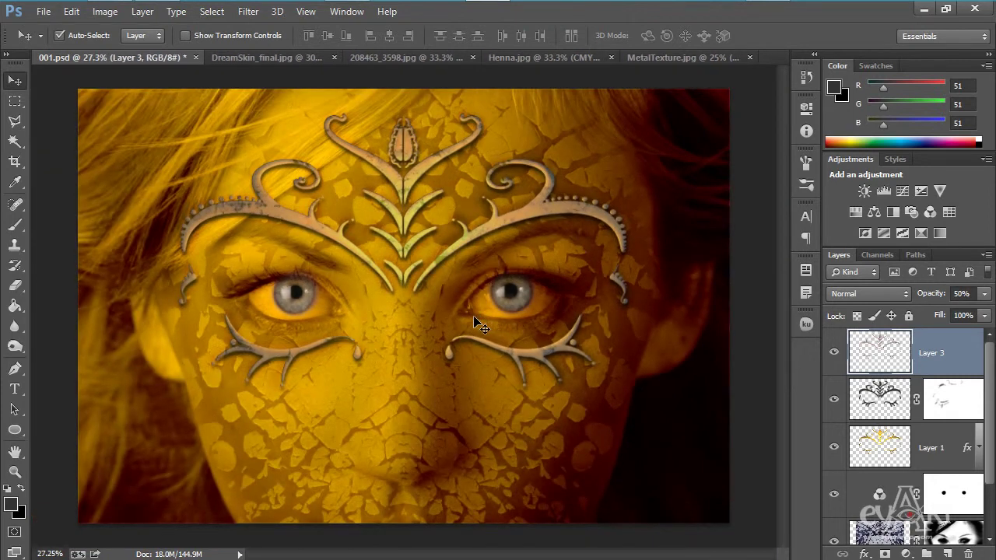
pyautogui.click(853, 295)
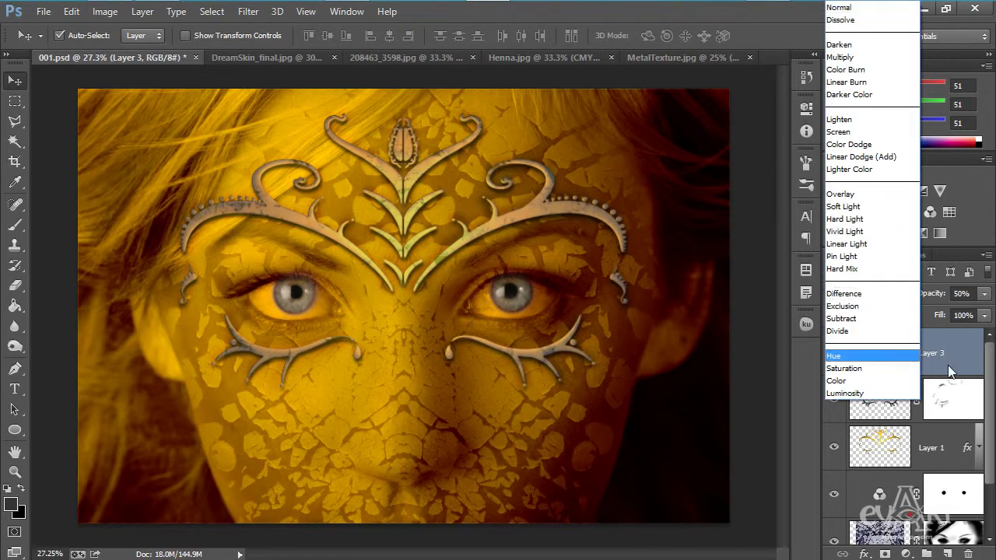
pyautogui.click(865, 222)
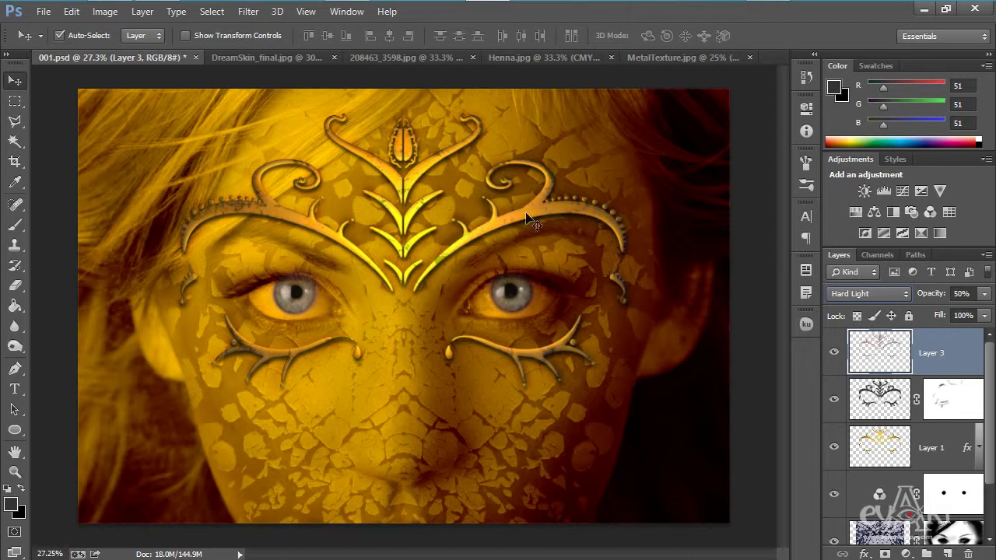
# Step: Duplicate the metal texture layer Layer 3 and raise the copy's opacity to 100%
pyautogui.scroll(5, 418, 222)
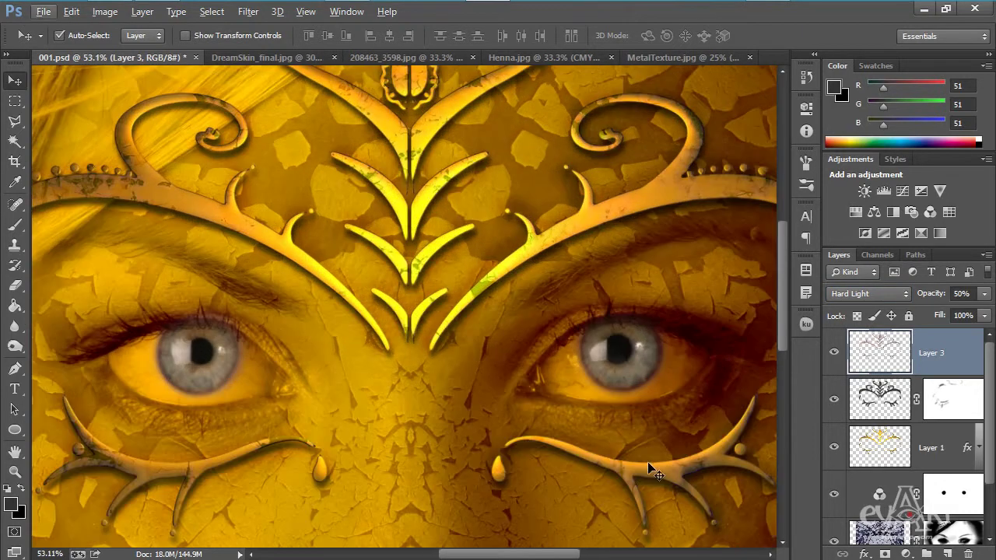
pyautogui.moveTo(654, 471); pyautogui.dragTo(606, 222)
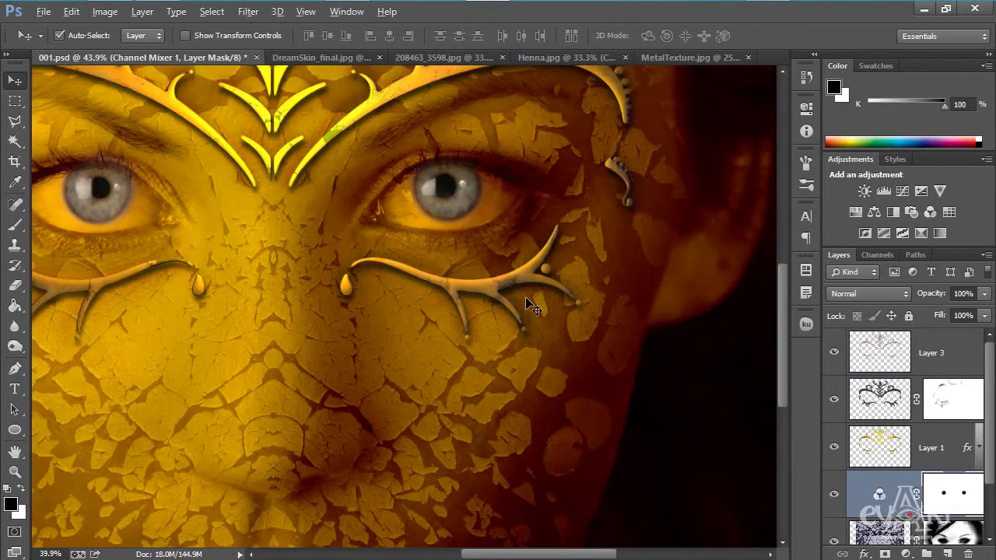
pyautogui.scroll(-3, 525, 297)
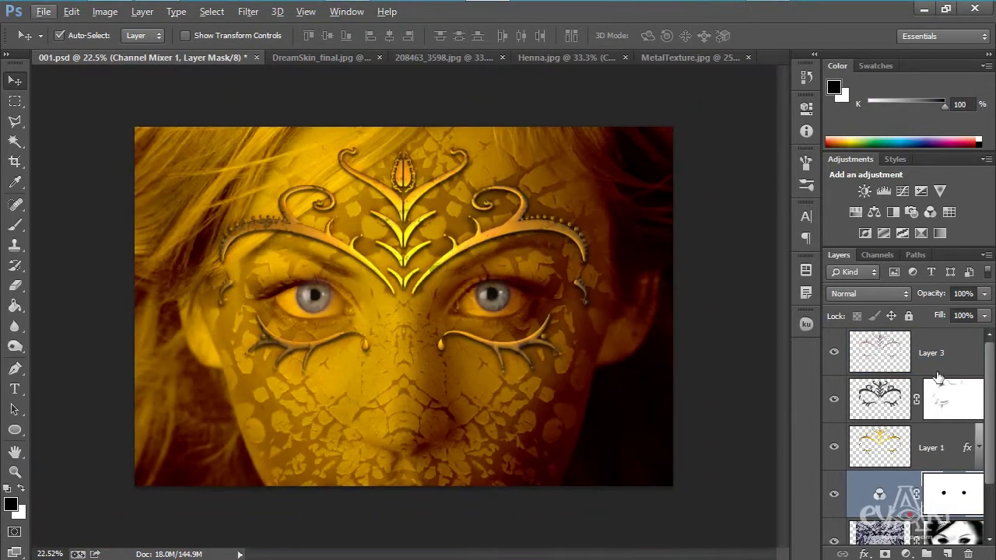
pyautogui.click(891, 362)
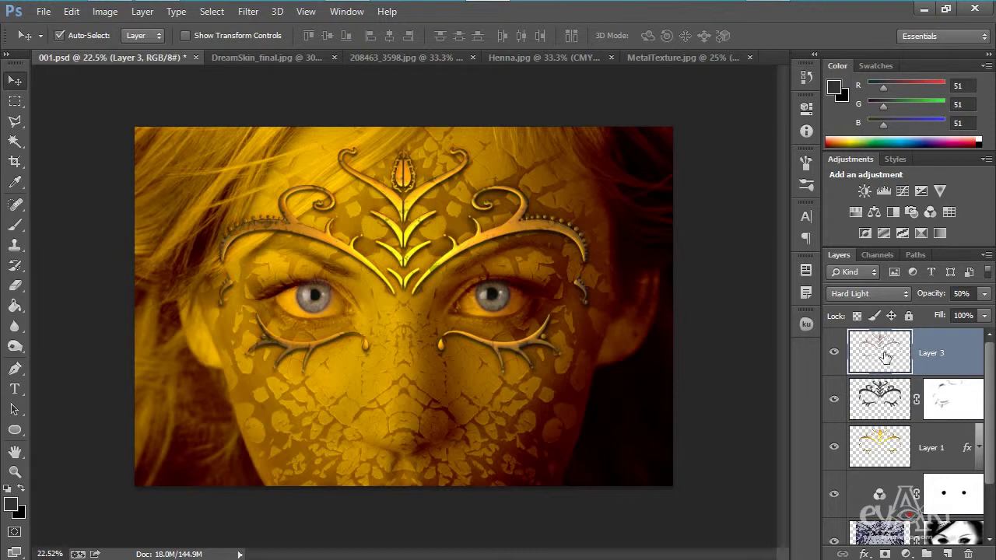
pyautogui.hotkey('ctrl', 'j')
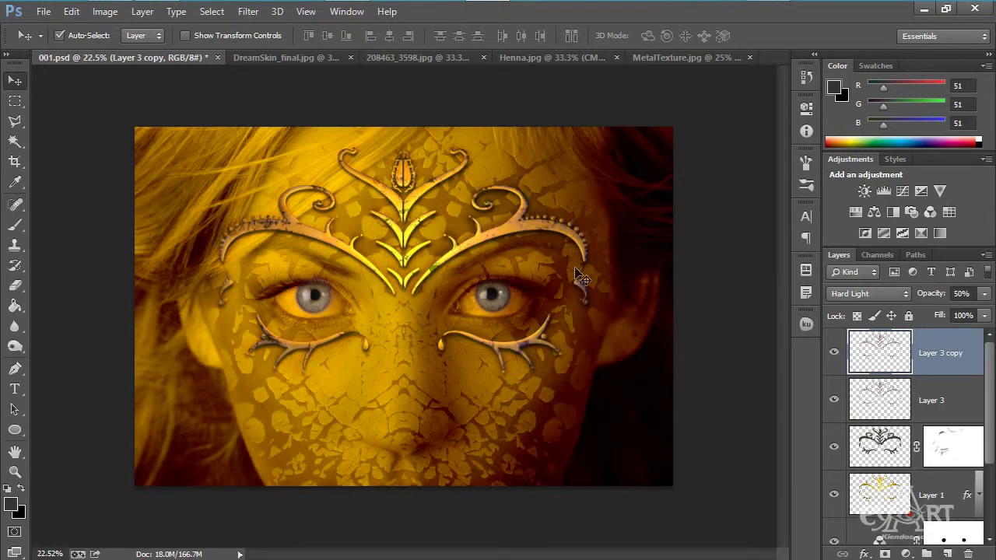
pyautogui.click(984, 295)
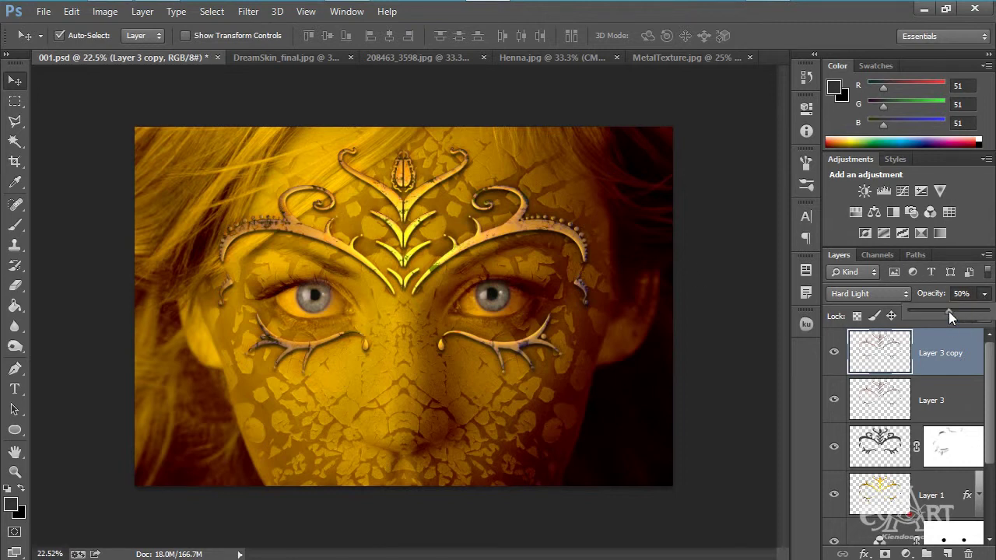
pyautogui.moveTo(948, 311); pyautogui.dragTo(991, 311)
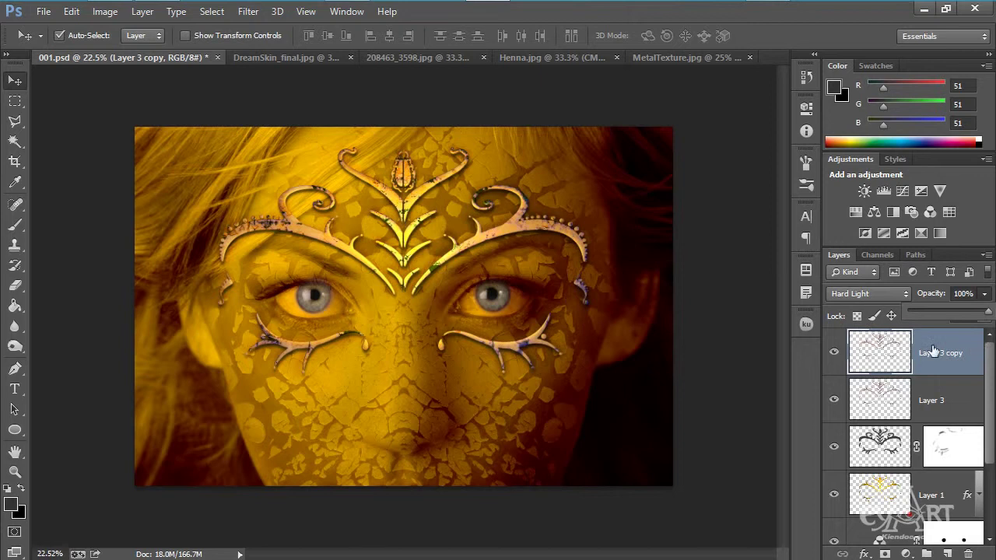
pyautogui.click(902, 360)
# Step: Hide and delete the original Layer 3, leaving its copy as the selected texture layer
pyautogui.click(833, 400)
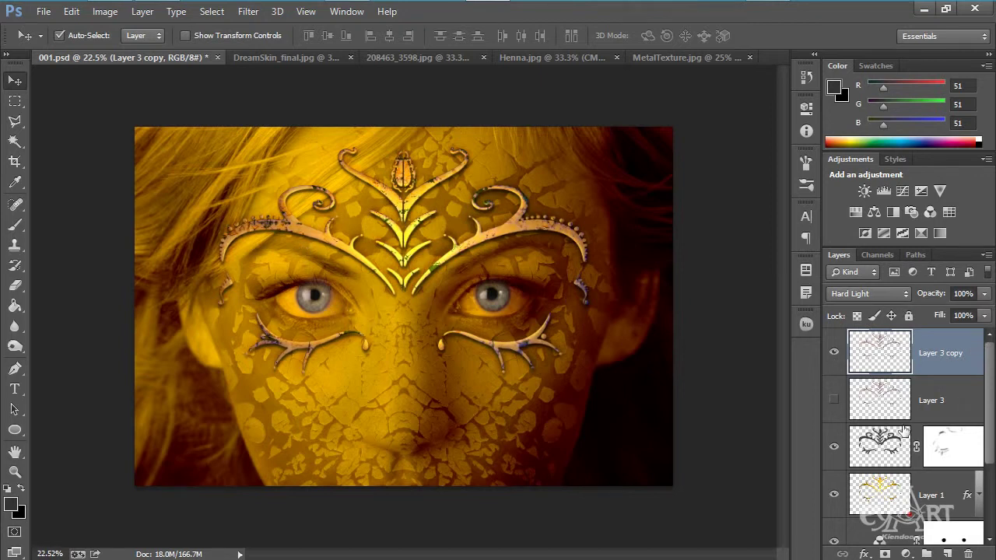
pyautogui.click(936, 405)
pyautogui.moveTo(950, 406); pyautogui.dragTo(967, 553)
pyautogui.click(931, 355)
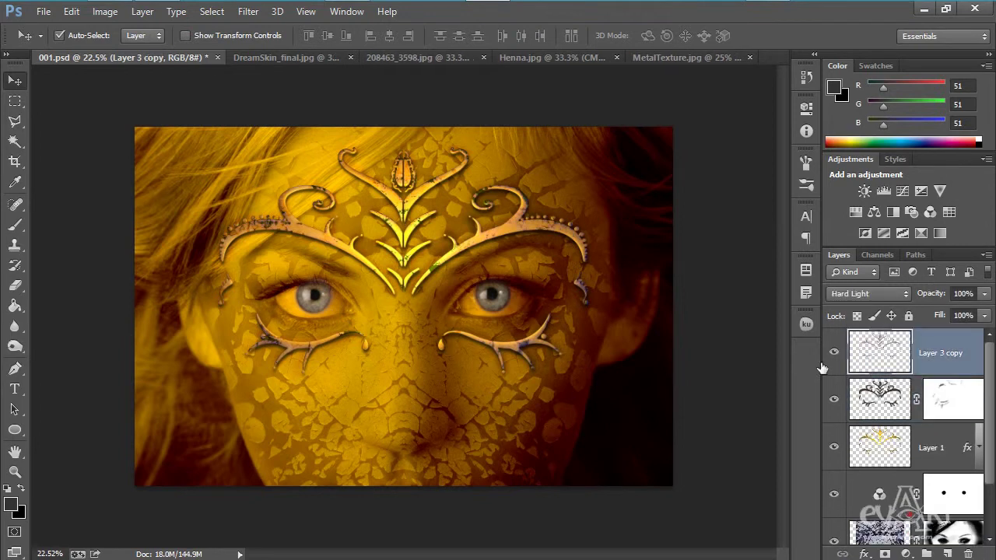
# Step: Duplicate the Overlay shading layer Layer 2 together with its mask
pyautogui.hotkey('ctrl', '+')
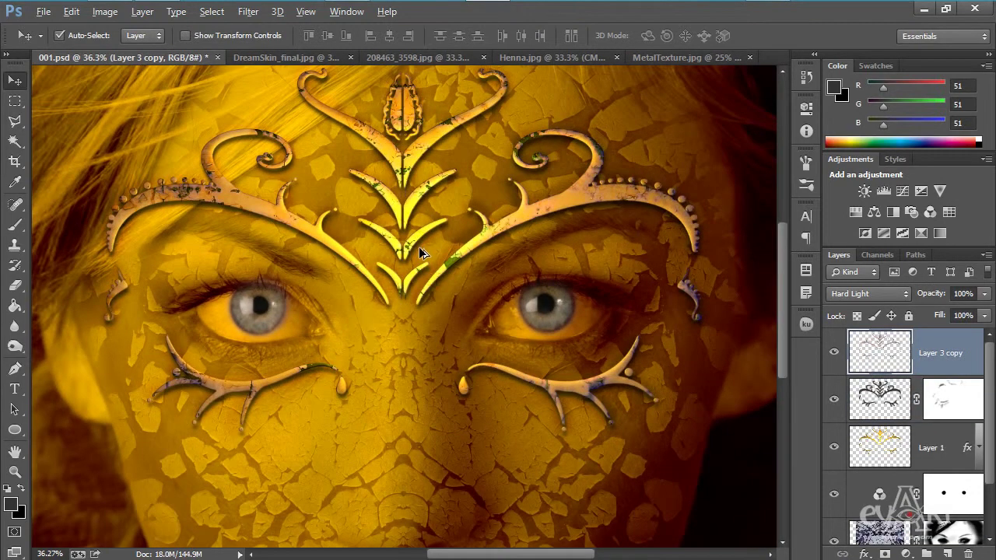
pyautogui.hotkey('ctrl', '-')
pyautogui.scroll(1, 405, 397)
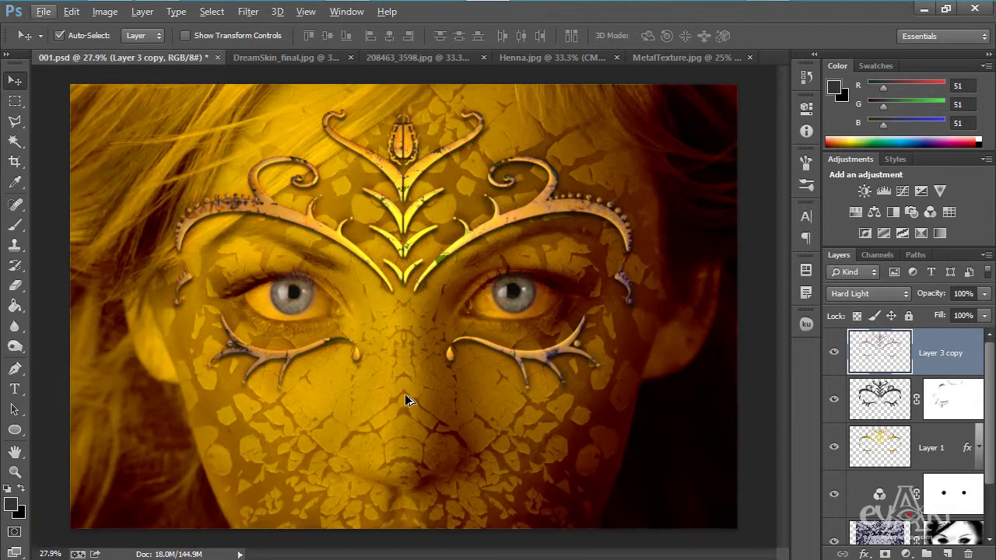
pyautogui.press('alt')
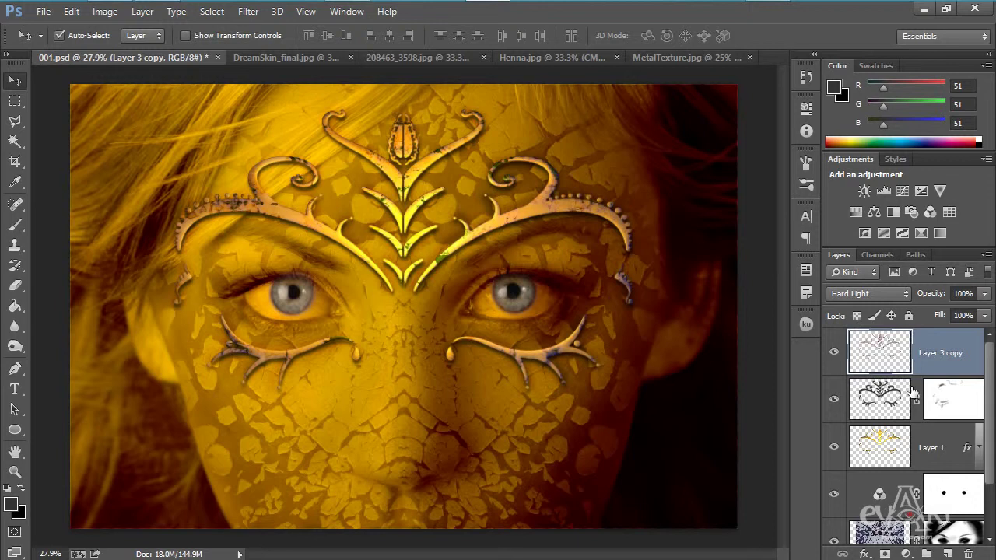
pyautogui.click(899, 403)
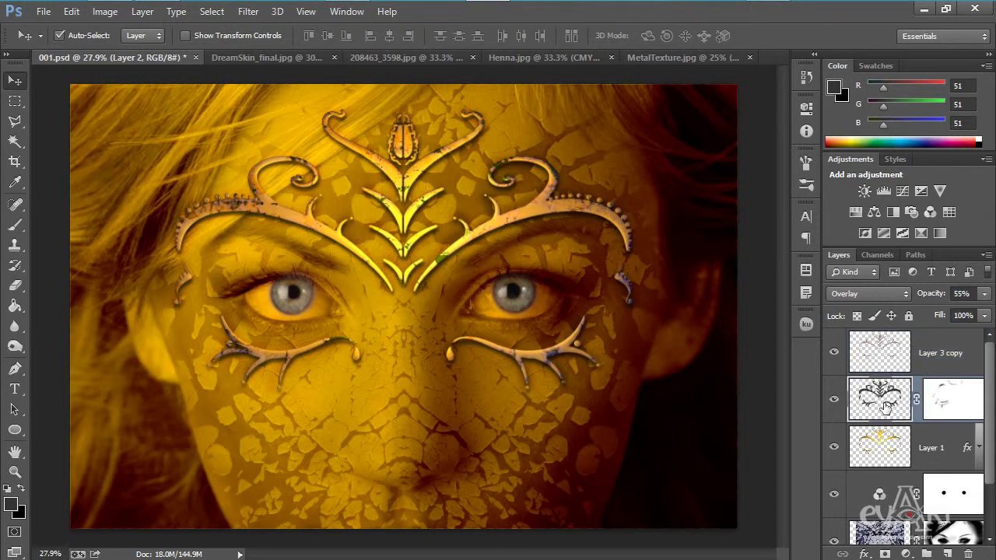
pyautogui.hotkey('ctrl', 'j')
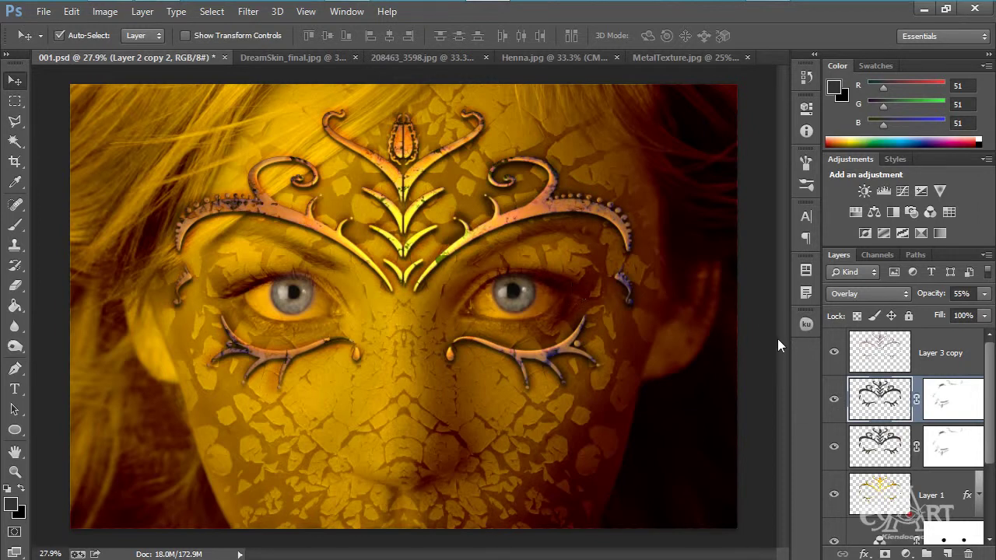
# Step: Apply a Gaussian Blur of 65 pixels radius to the duplicated shading layer
pyautogui.click(250, 12)
pyautogui.moveTo(288, 186)
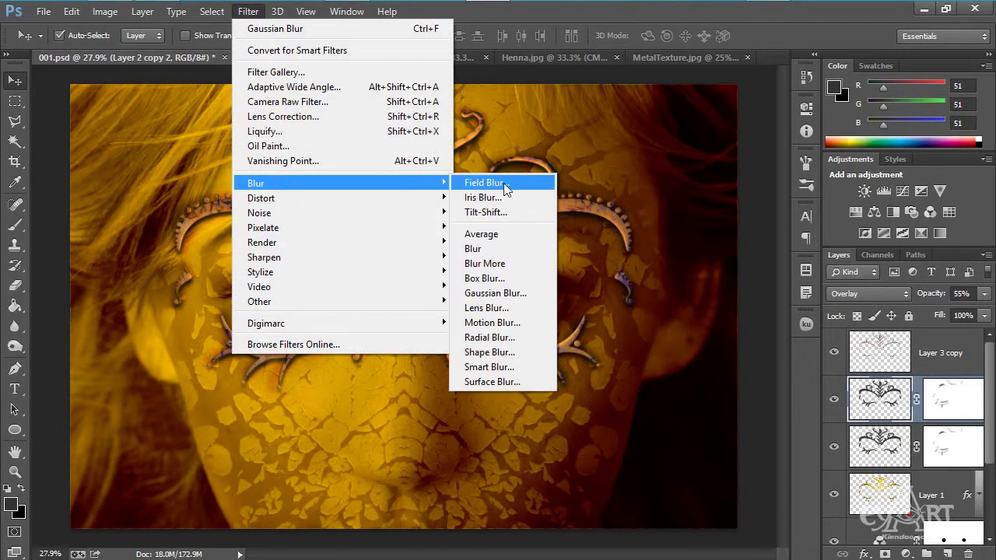
pyautogui.click(506, 293)
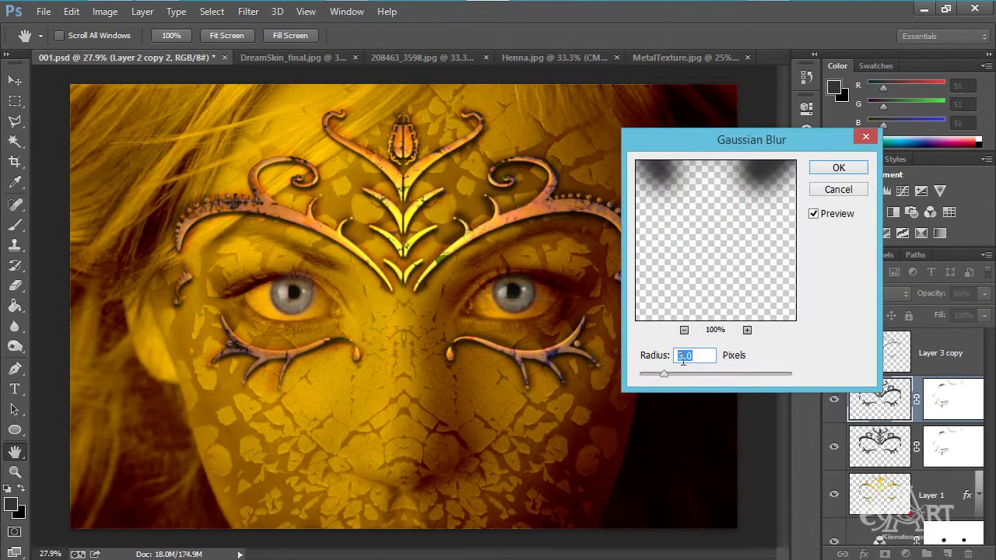
pyautogui.write('65')
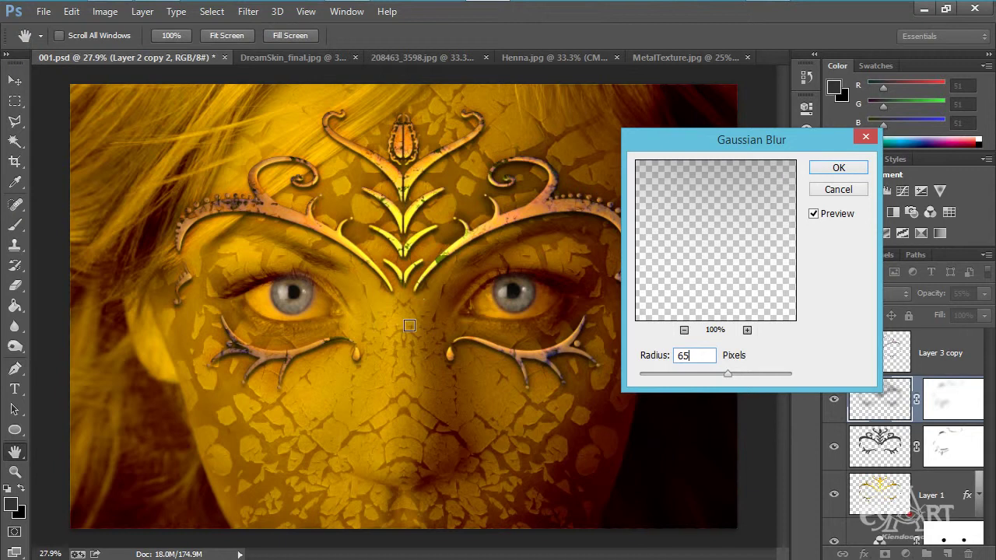
pyautogui.click(837, 168)
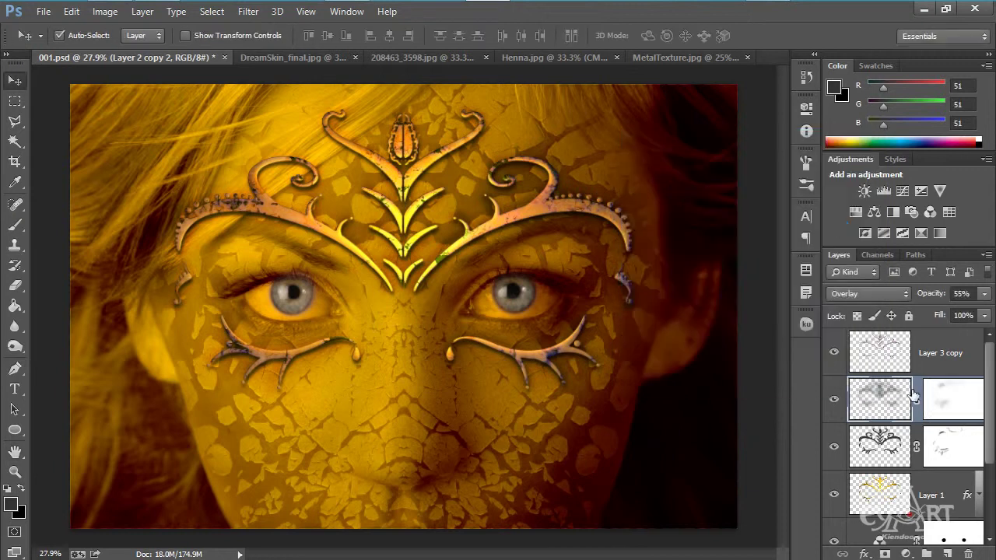
# Step: Stamp all visible layers into a new merged layer above Layer 3 copy
pyautogui.click(938, 353)
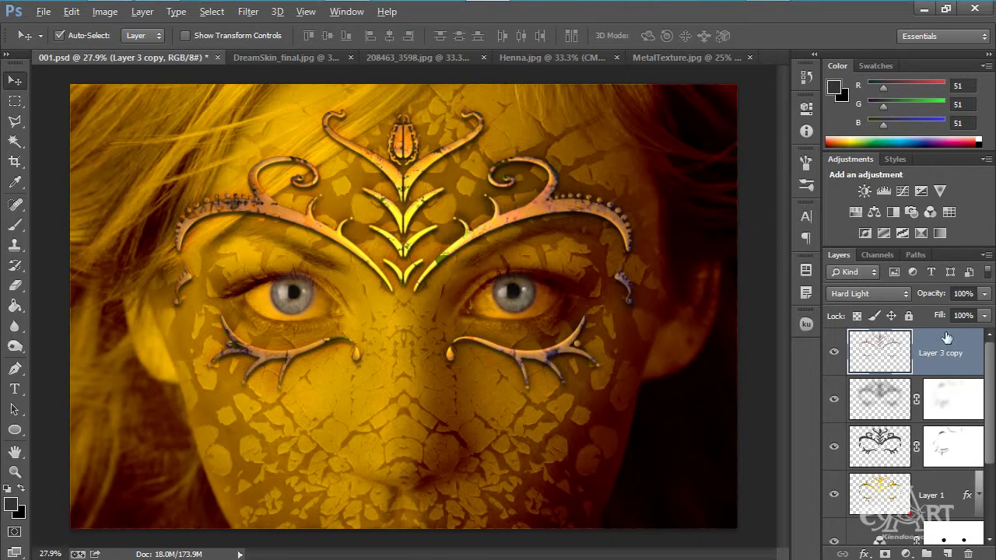
pyautogui.hotkey('ctrl', 'shift', 'alt', 'e')
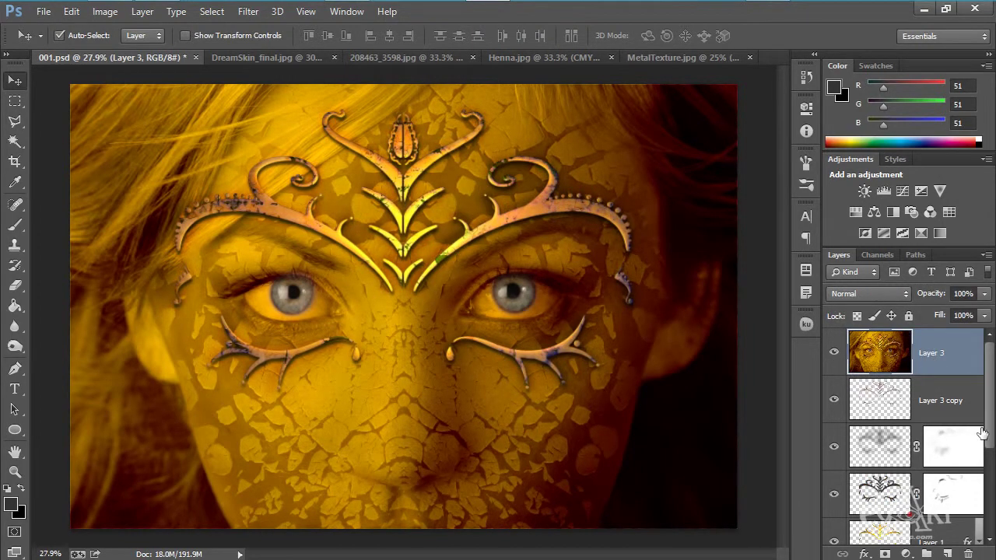
pyautogui.scroll(-3, 985, 425)
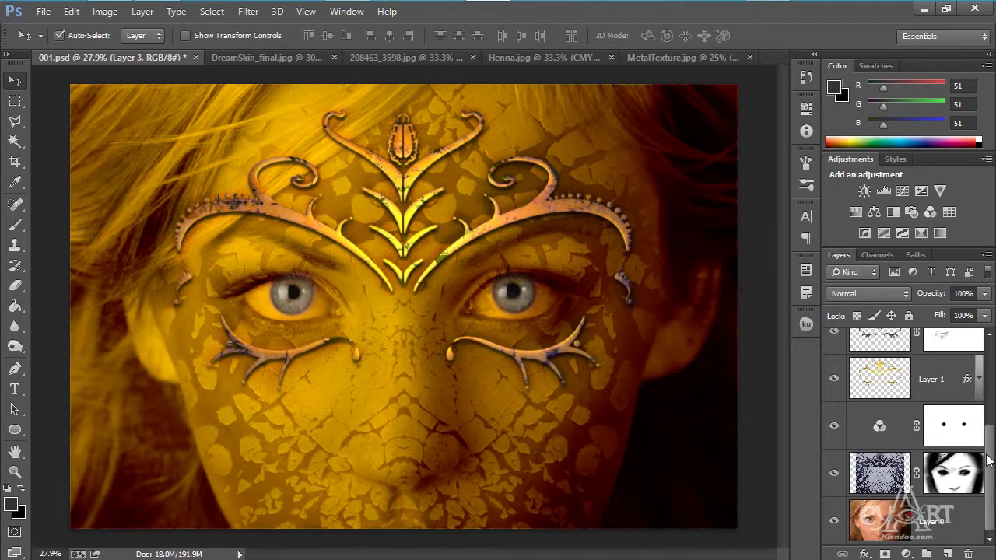
pyautogui.moveTo(983, 461); pyautogui.dragTo(993, 366)
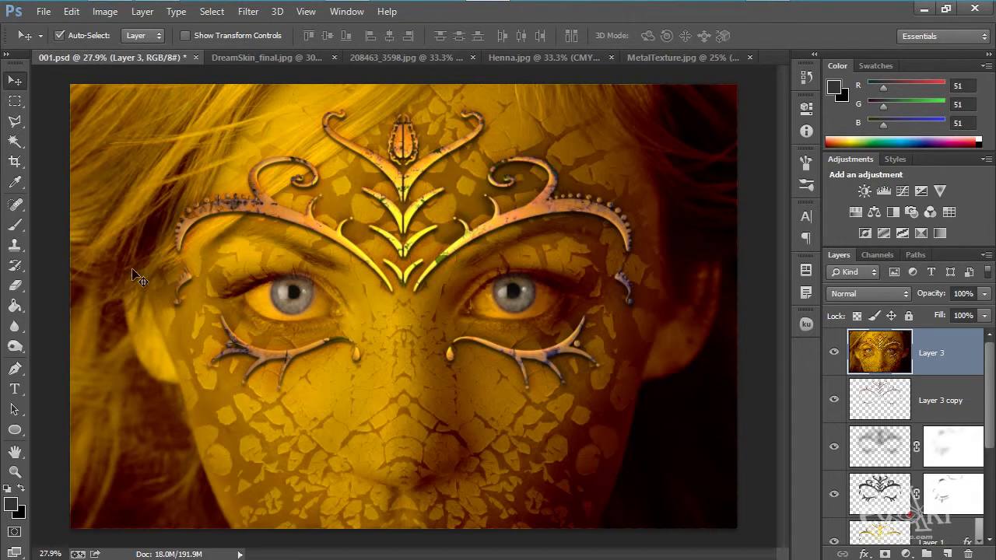
# Step: Set up the Brush tool with white foreground colour, a soft tip of 97 px and 100% opacity
pyautogui.click(15, 225)
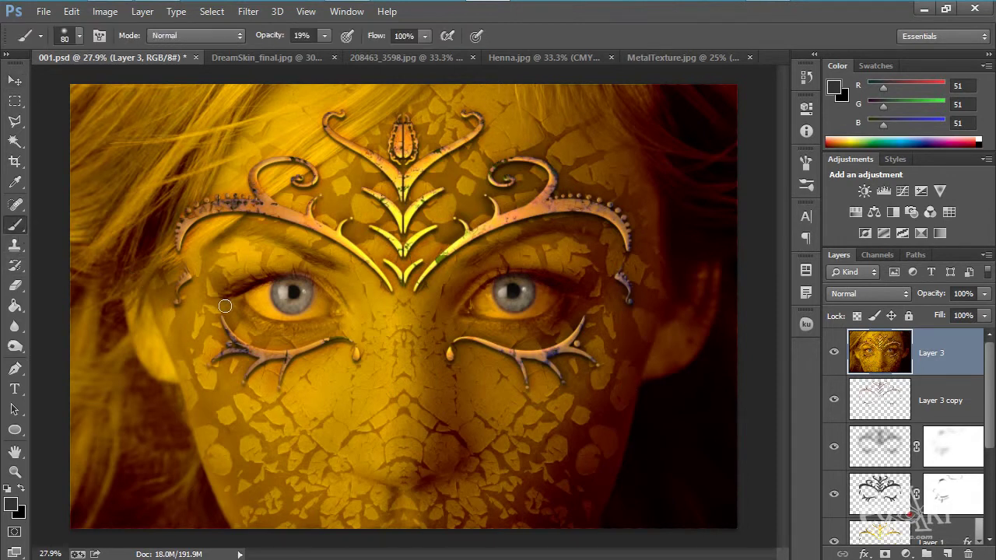
pyautogui.click(12, 504)
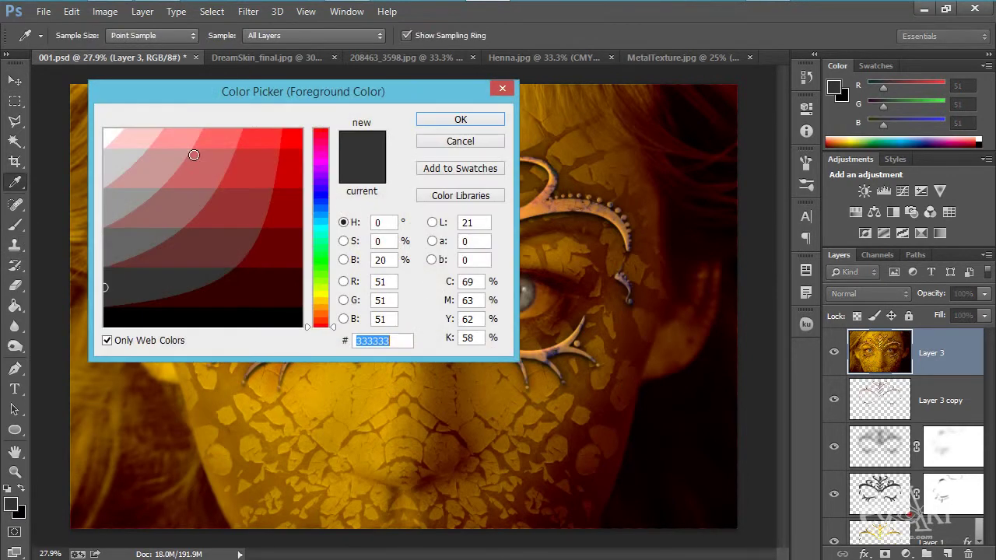
pyautogui.click(108, 133)
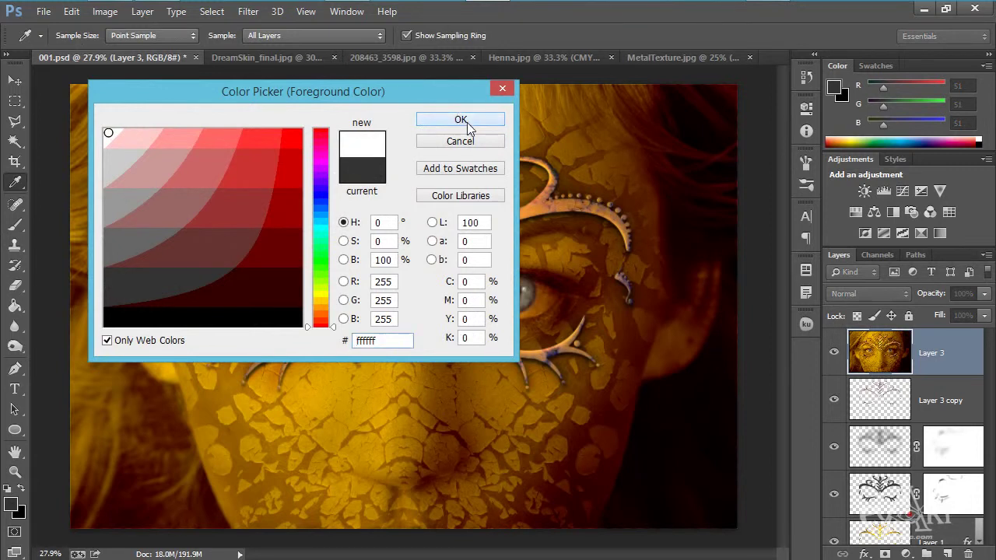
pyautogui.click(463, 122)
pyautogui.rightClick(441, 288)
pyautogui.moveTo(555, 322); pyautogui.dragTo(562, 327)
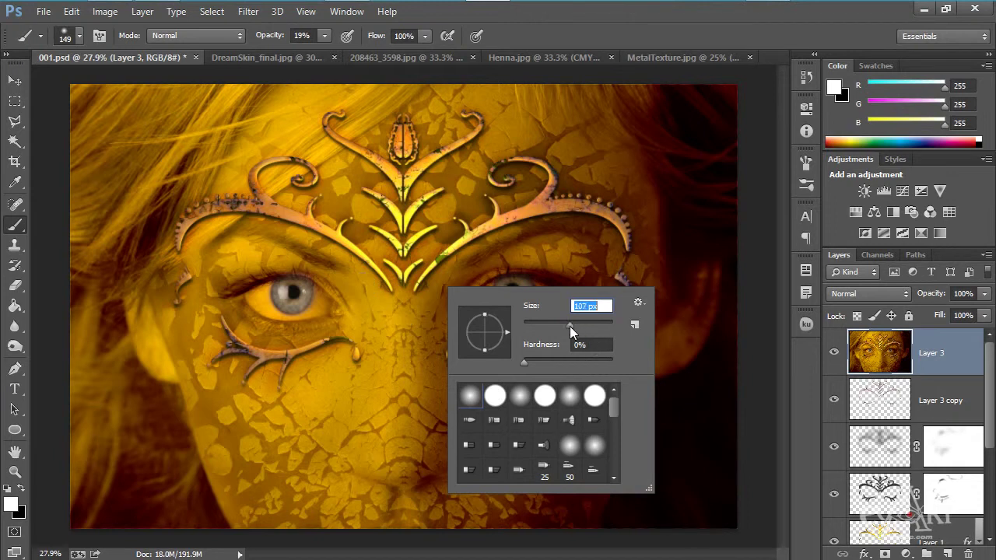
pyautogui.click(328, 35)
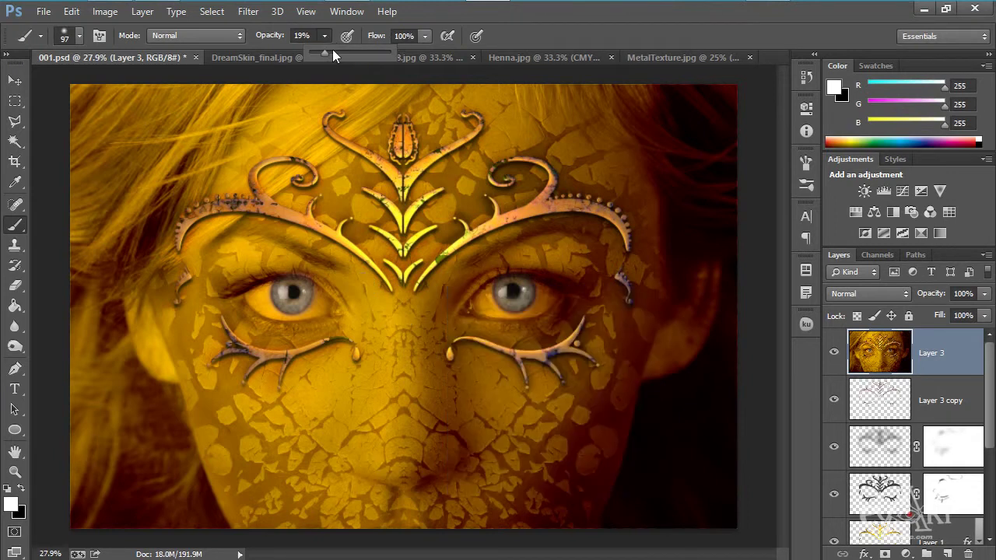
pyautogui.moveTo(328, 51); pyautogui.dragTo(415, 50)
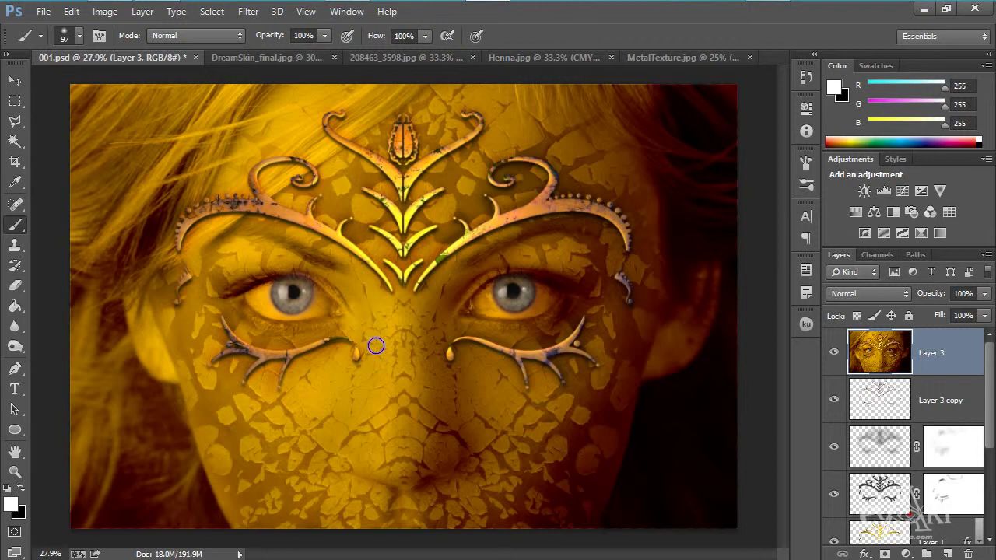
pyautogui.click(403, 308)
pyautogui.keyDown('shift'); pyautogui.click(404, 462); pyautogui.keyUp('shift')
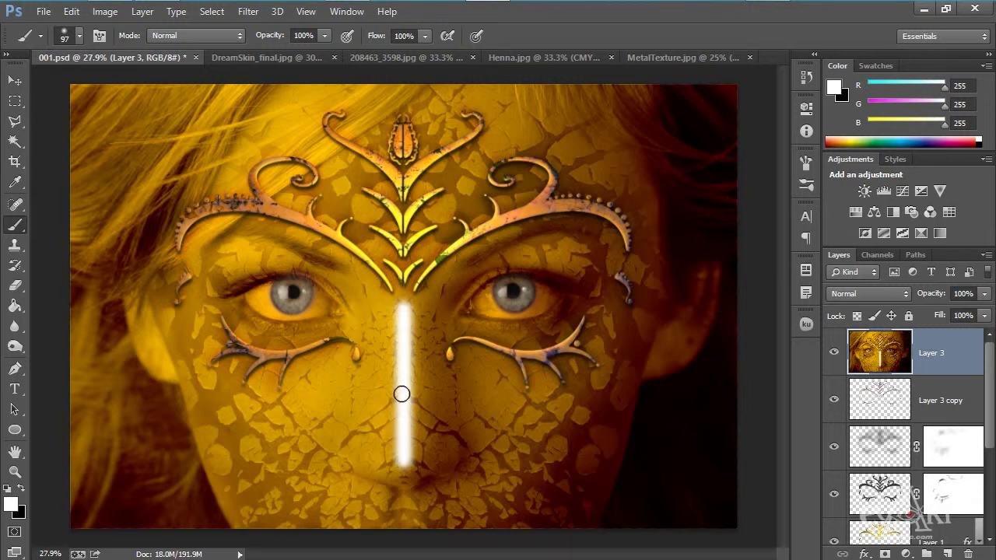
pyautogui.click(248, 11)
pyautogui.moveTo(286, 213)
pyautogui.moveTo(284, 184)
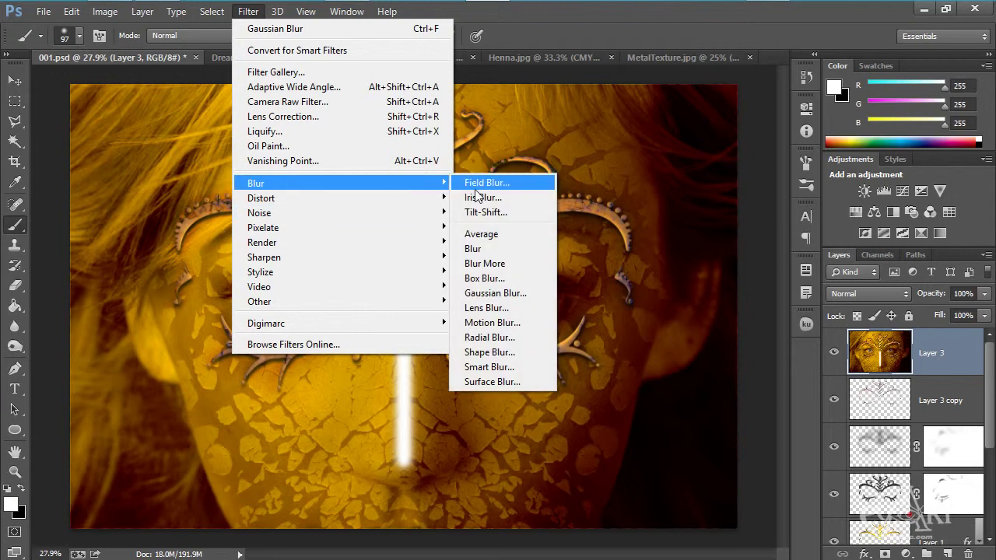
pyautogui.click(499, 294)
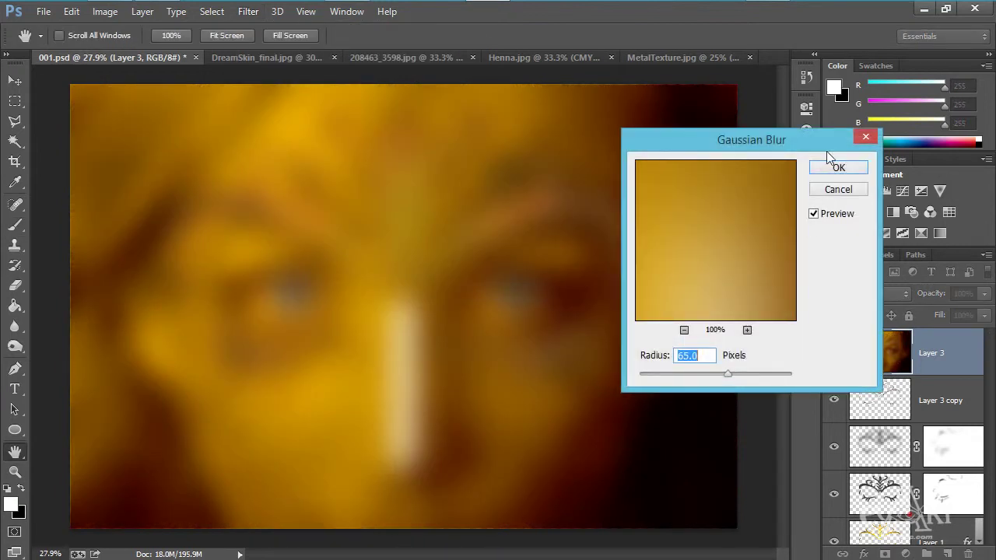
pyautogui.click(840, 191)
pyautogui.hotkey('ctrl', 'z')
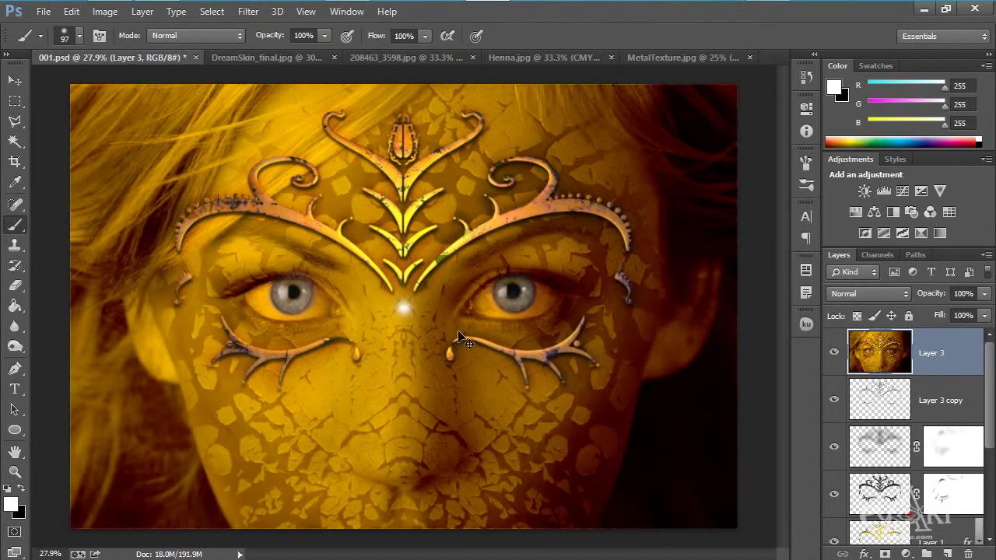
pyautogui.hotkey('ctrl', 'z')
pyautogui.hotkey('ctrl', 'alt', 'z')
pyautogui.hotkey('ctrl', 'alt', 'z')
# Step: Add a new layer above the merged Layer 3 and paint a straight white line down the bridge of the nose
pyautogui.click(947, 553)
pyautogui.click(400, 313)
pyautogui.keyDown('shift'); pyautogui.click(401, 464); pyautogui.keyUp('shift')
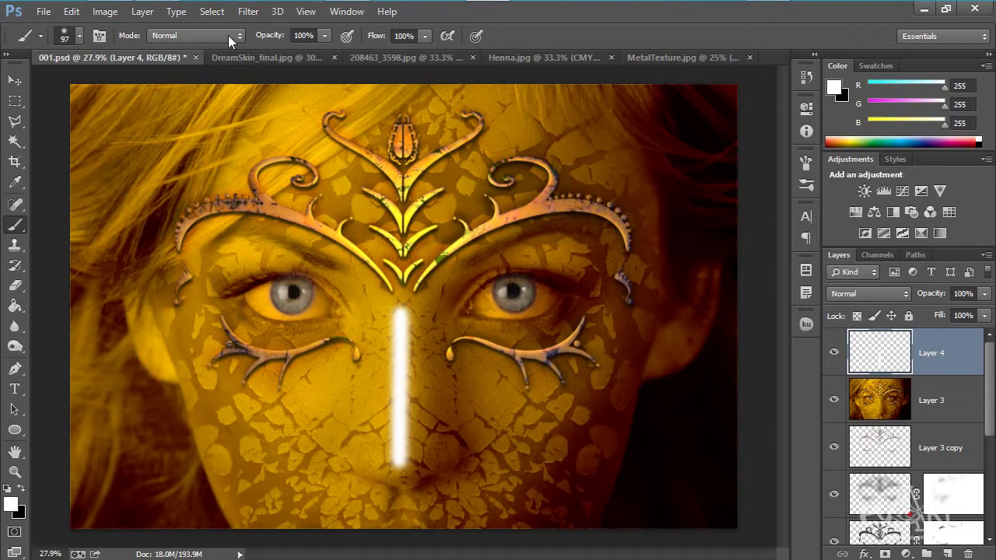
# Step: Apply a Gaussian Blur of 40 pixels radius to the white nose line on Layer 4
pyautogui.click(248, 11)
pyautogui.moveTo(294, 185)
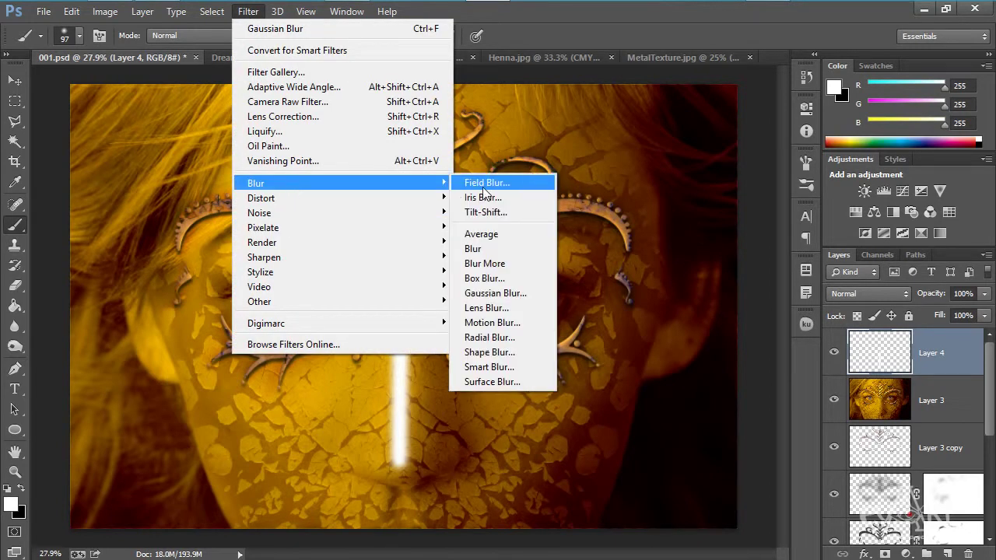
pyautogui.click(513, 294)
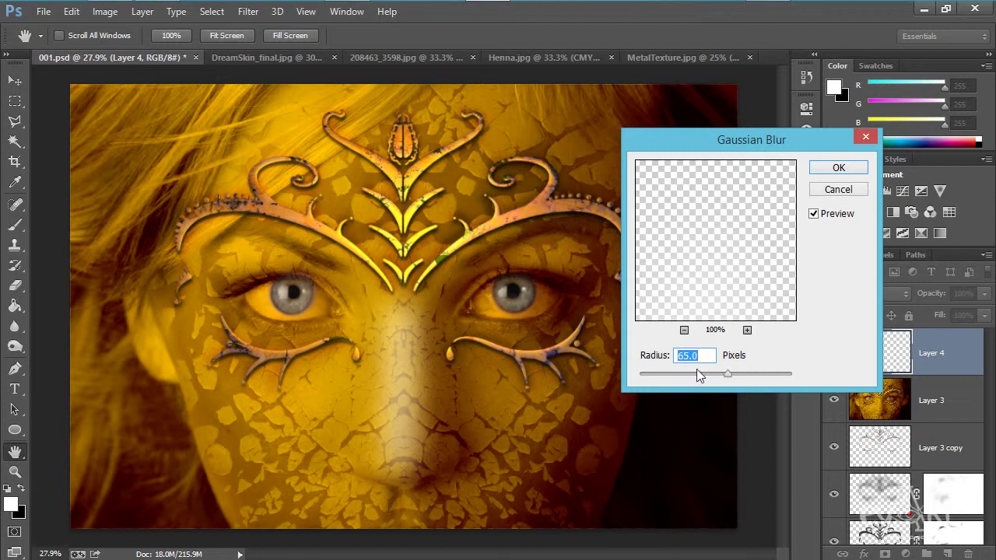
pyautogui.write('50')
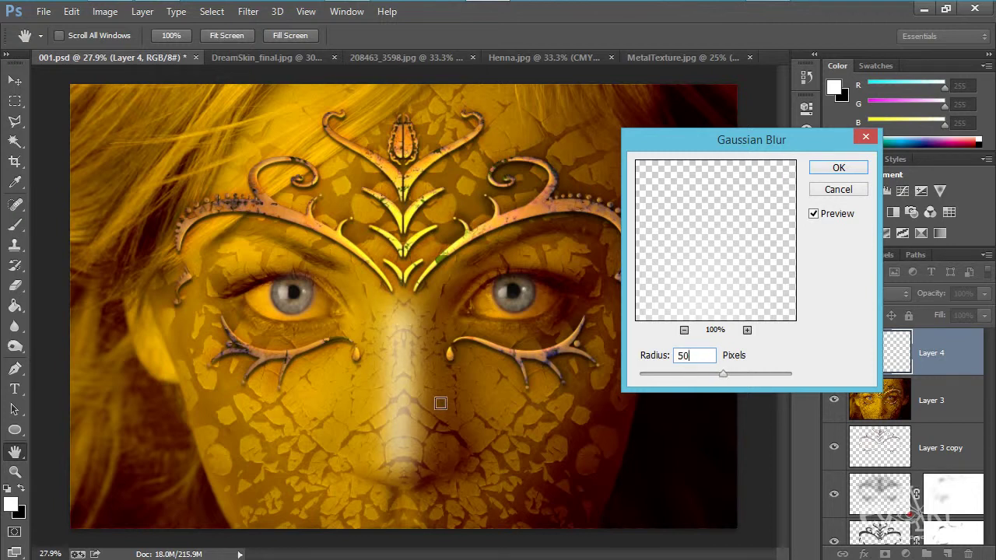
pyautogui.doubleClick(694, 356)
pyautogui.write('40')
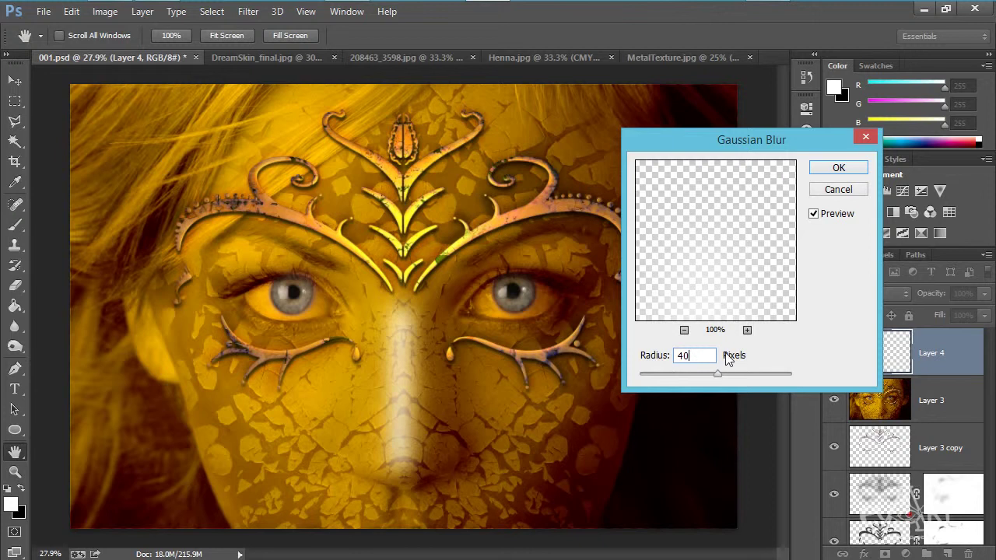
pyautogui.click(837, 168)
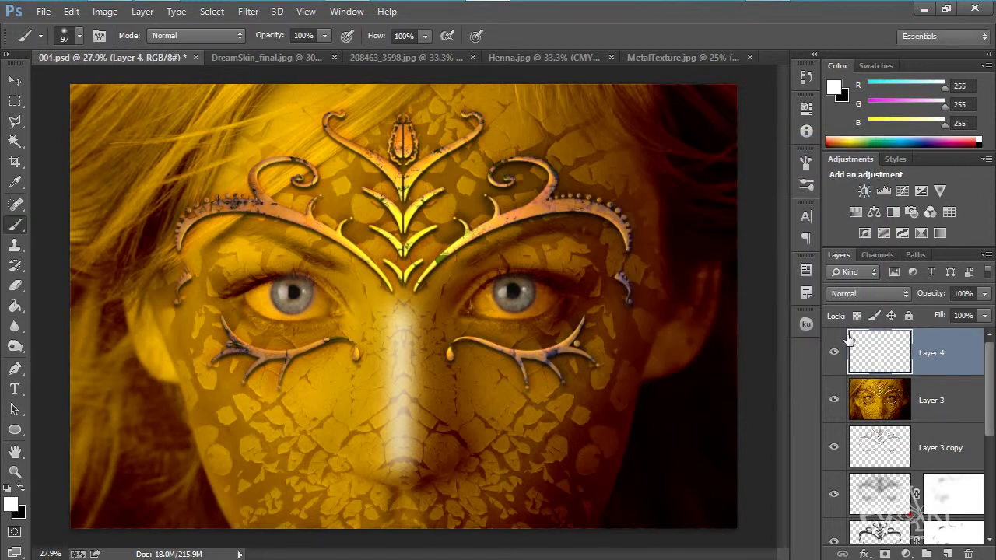
# Step: Set the nose highlight layer's blend mode to Overlay and shift the highlight slightly to centre it on the nose
pyautogui.click(878, 294)
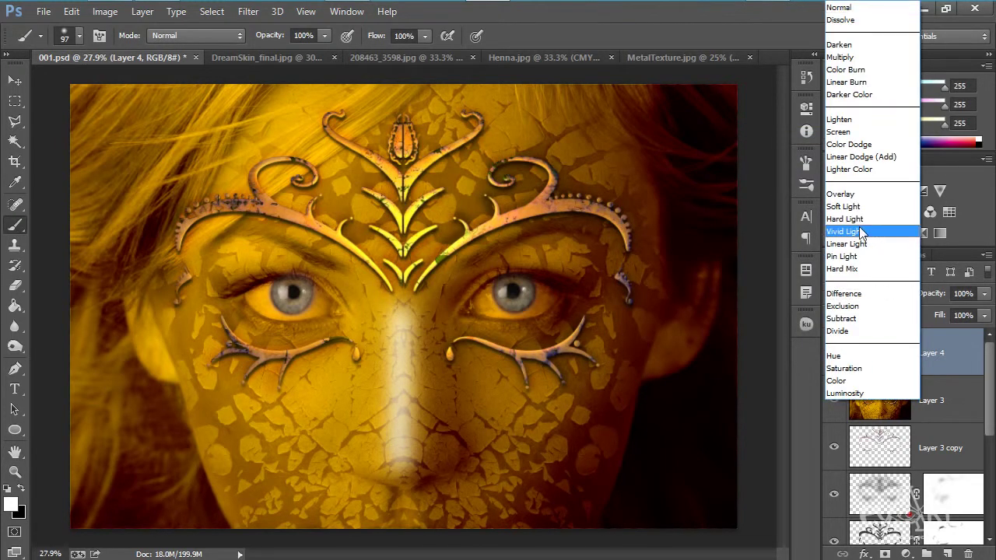
pyautogui.click(851, 206)
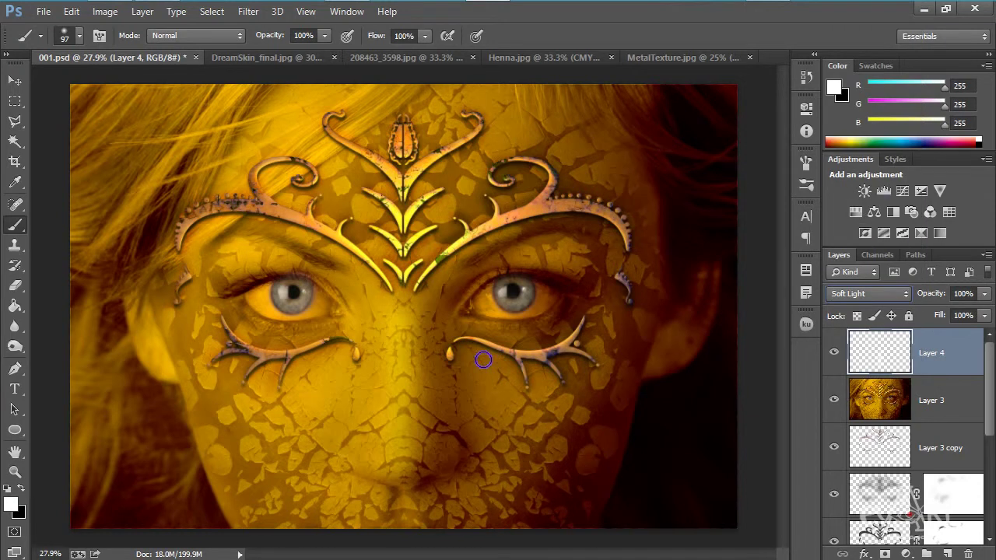
pyautogui.click(878, 294)
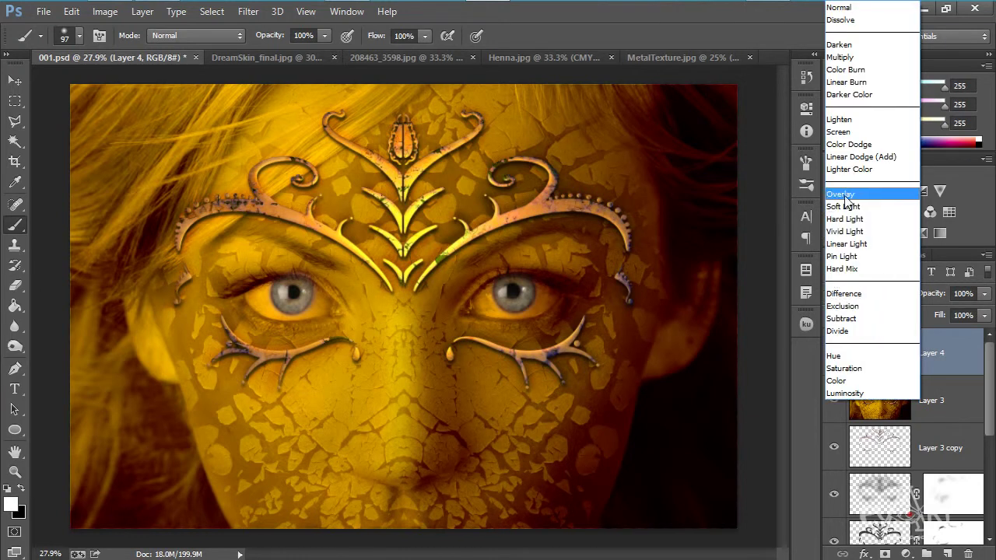
pyautogui.click(844, 194)
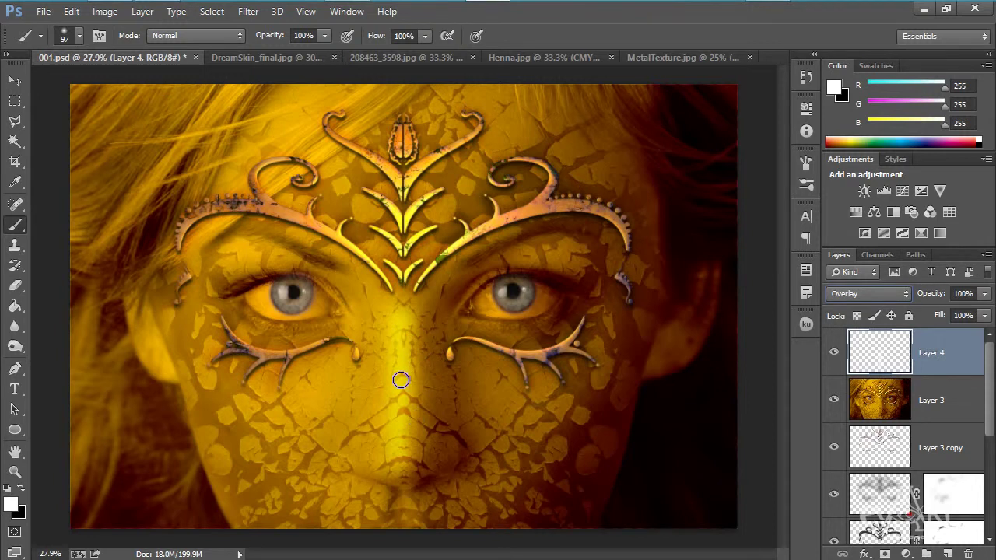
pyautogui.click(14, 80)
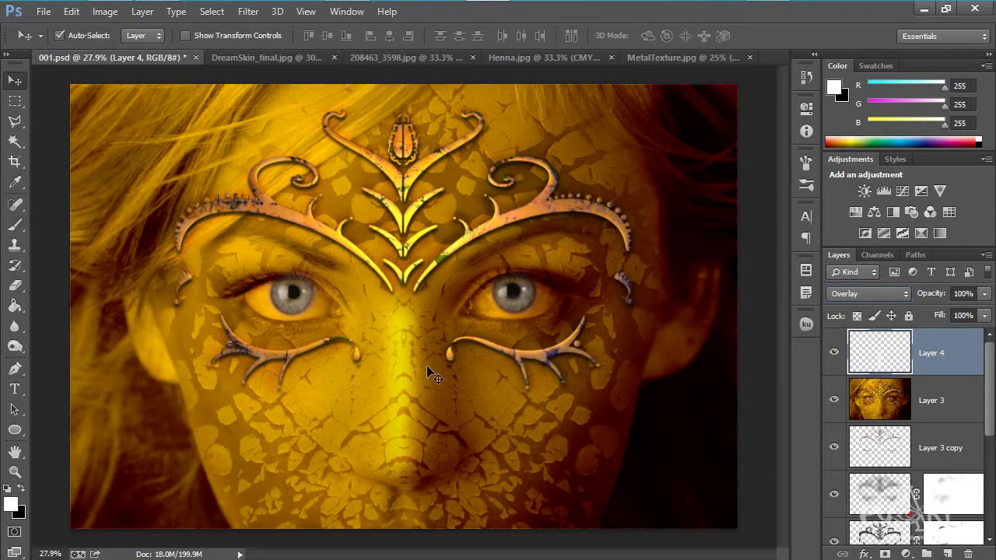
pyautogui.moveTo(399, 378); pyautogui.dragTo(404, 375)
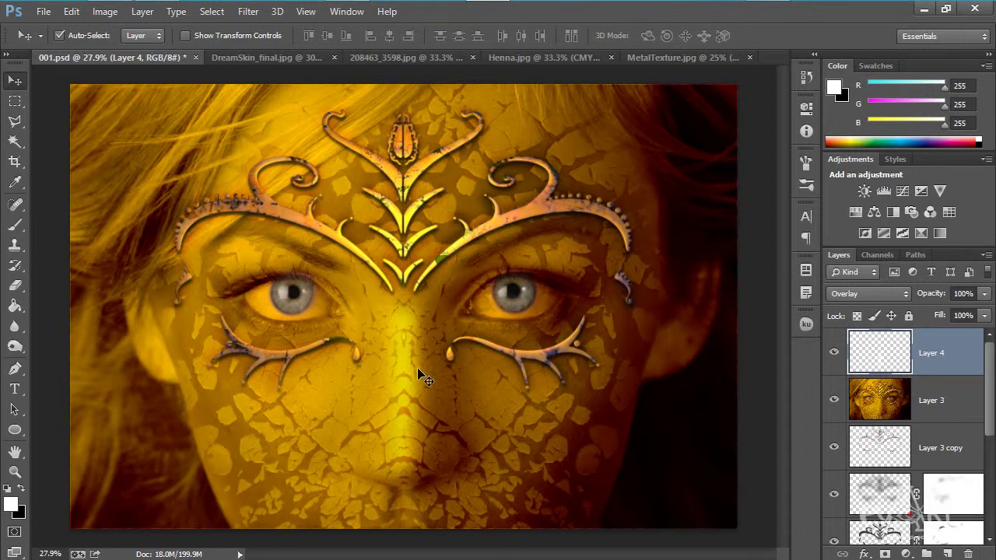
# Step: Add a layer mask to the nose highlight layer and set the black brush to 60% opacity and 149 px
pyautogui.click(885, 554)
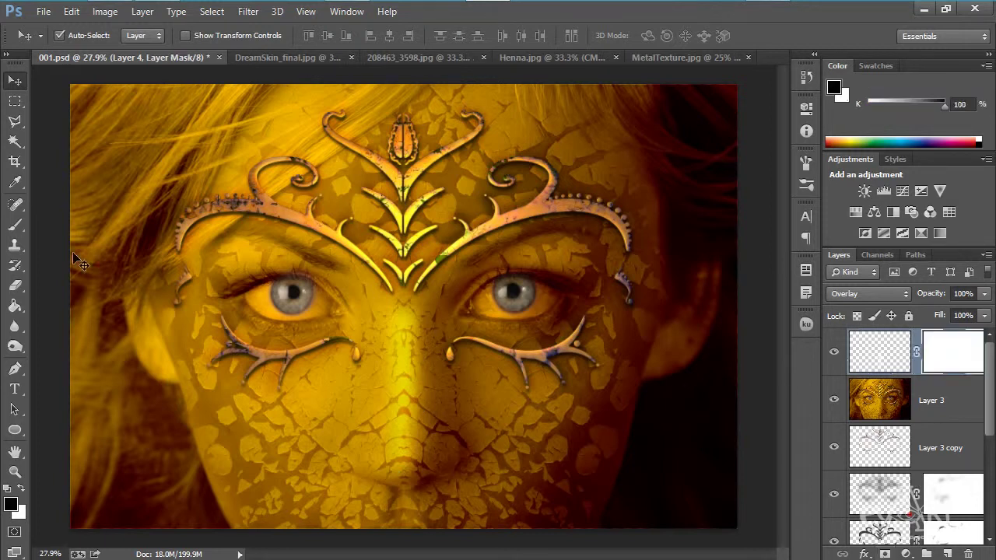
pyautogui.click(17, 227)
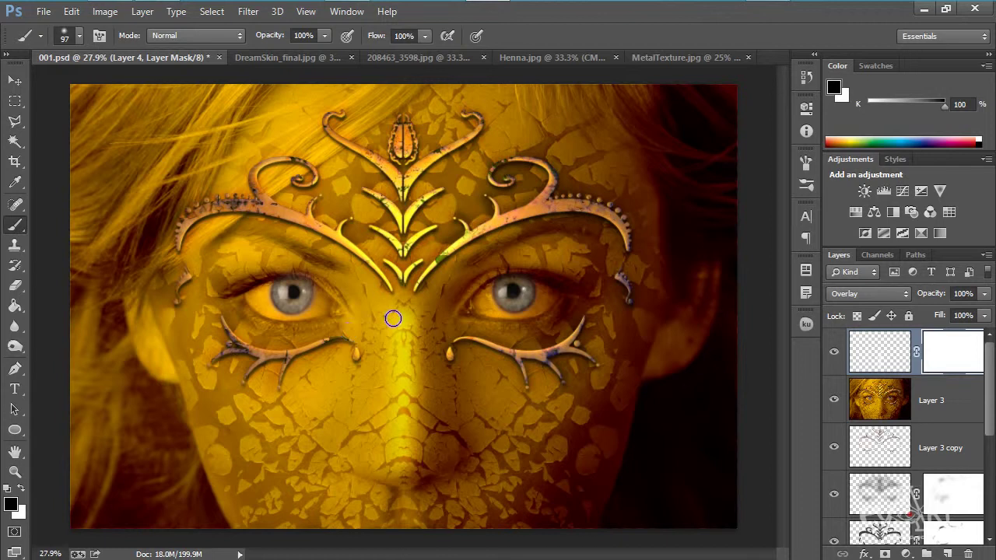
pyautogui.click(323, 36)
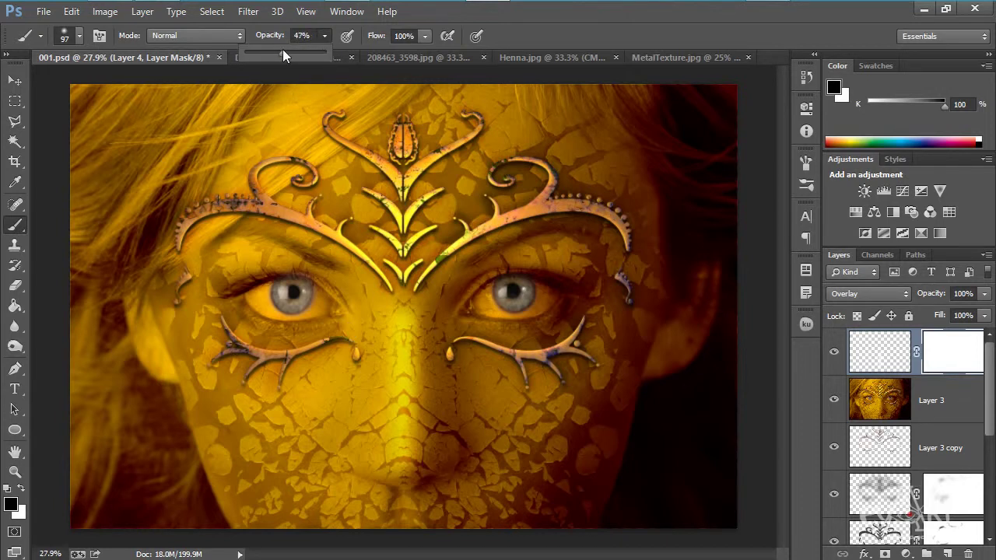
pyautogui.moveTo(306, 53); pyautogui.dragTo(293, 53)
pyautogui.rightClick(455, 290)
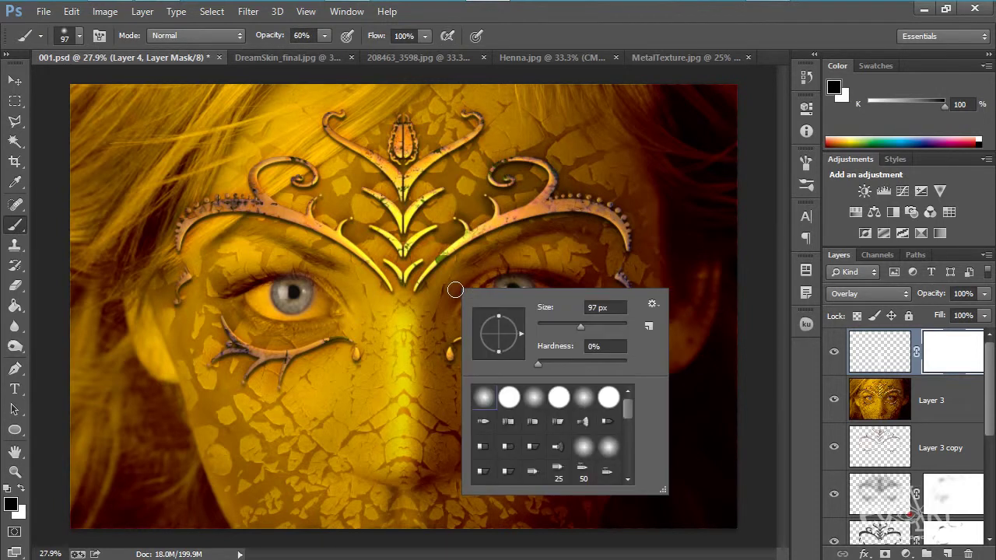
pyautogui.click(581, 326)
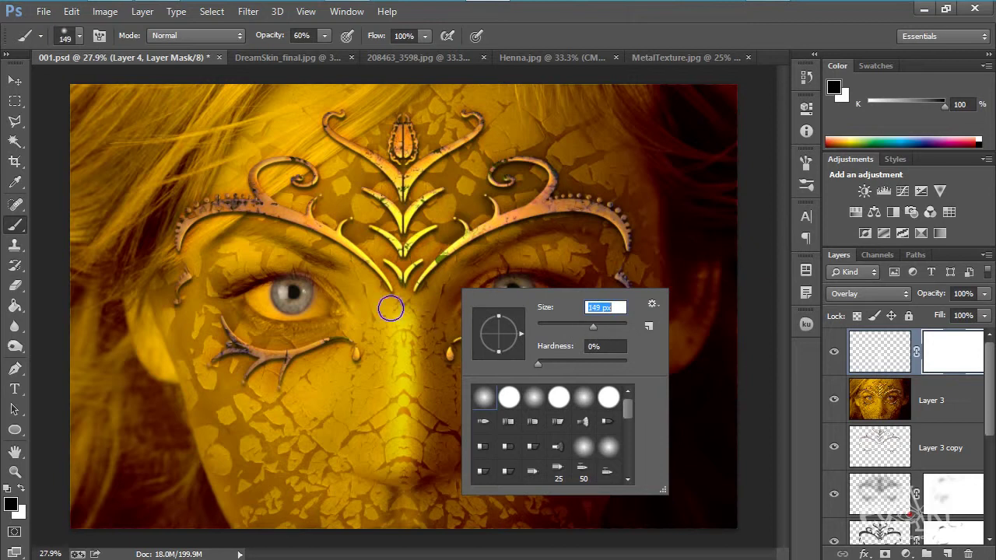
pyautogui.press('Return')
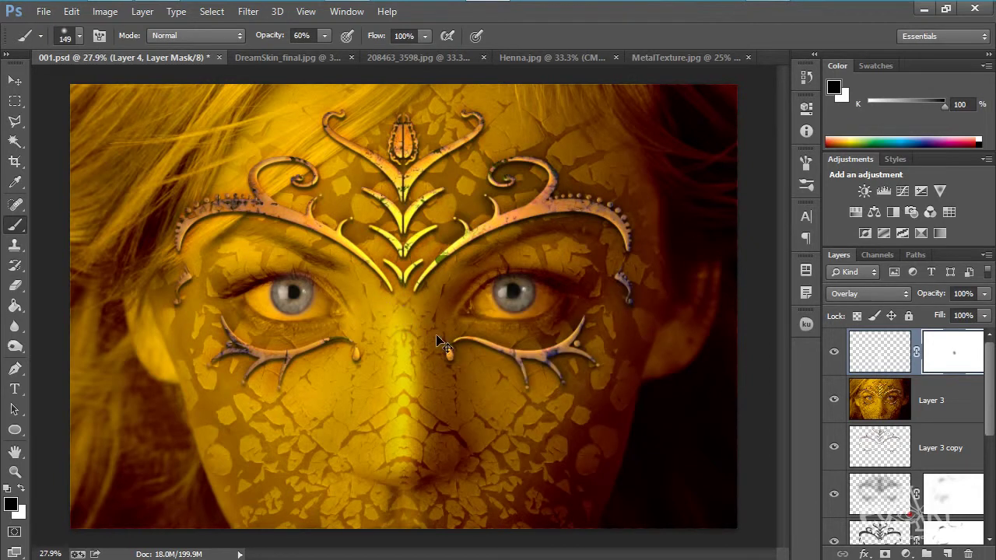
# Step: Fade the upper end of the nose highlight on its mask with a soft black 314 px brush at 18% opacity
pyautogui.click(324, 35)
pyautogui.moveTo(325, 52); pyautogui.dragTo(291, 53)
pyautogui.rightClick(423, 326)
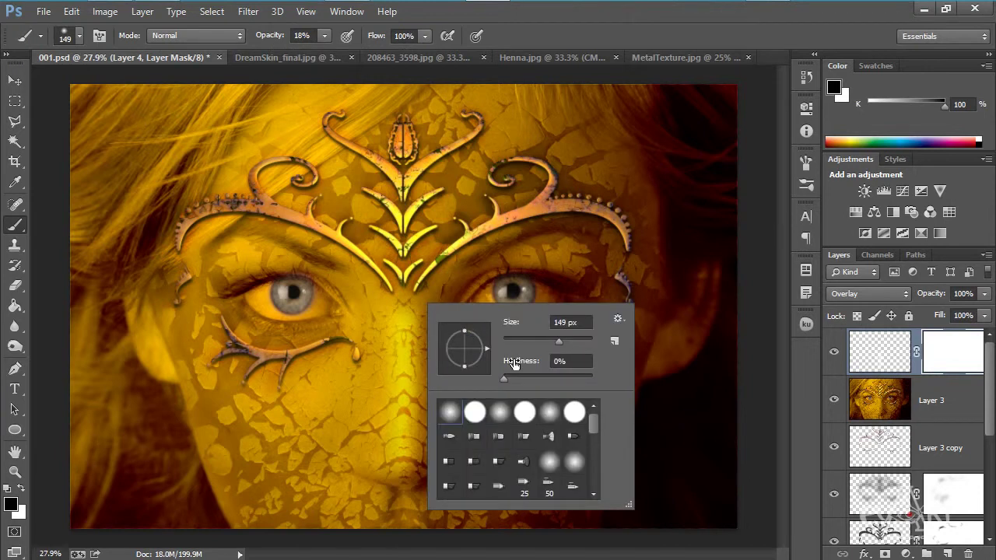
pyautogui.press('Return')
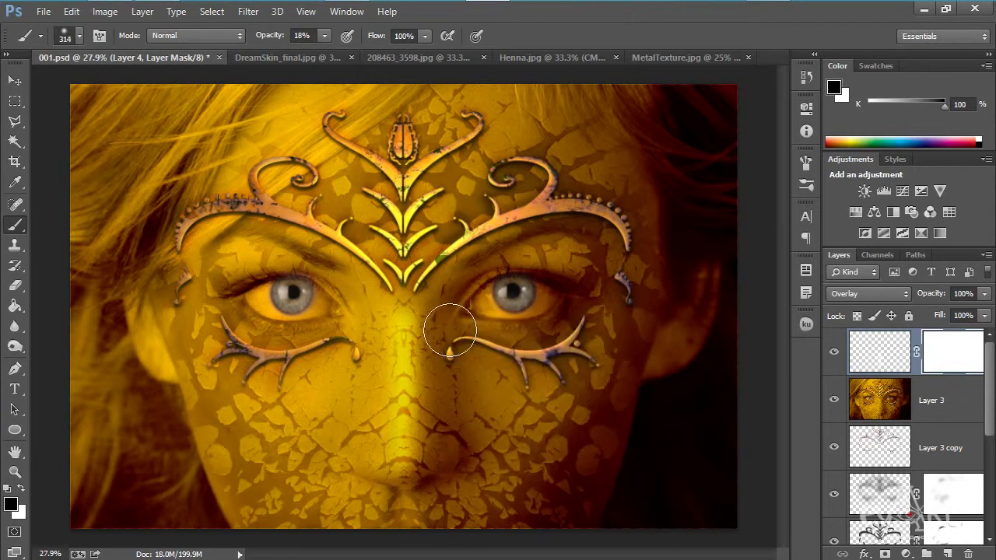
pyautogui.moveTo(396, 324); pyautogui.dragTo(402, 350)
pyautogui.moveTo(366, 311); pyautogui.dragTo(373, 355)
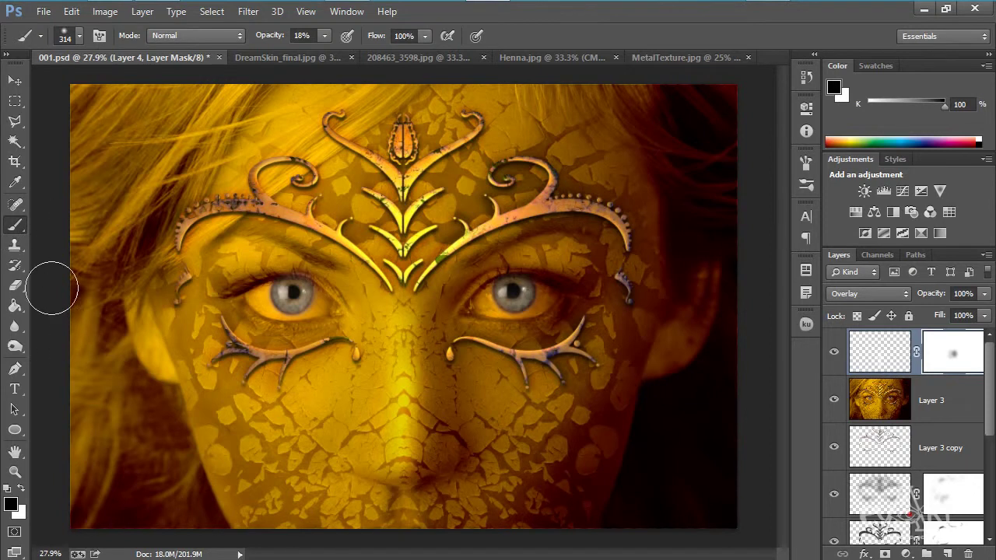
# Step: Add a new layer above the nose highlight layer and set the soft brush size to 114 px
pyautogui.click(946, 554)
pyautogui.press('x')
pyautogui.rightClick(499, 319)
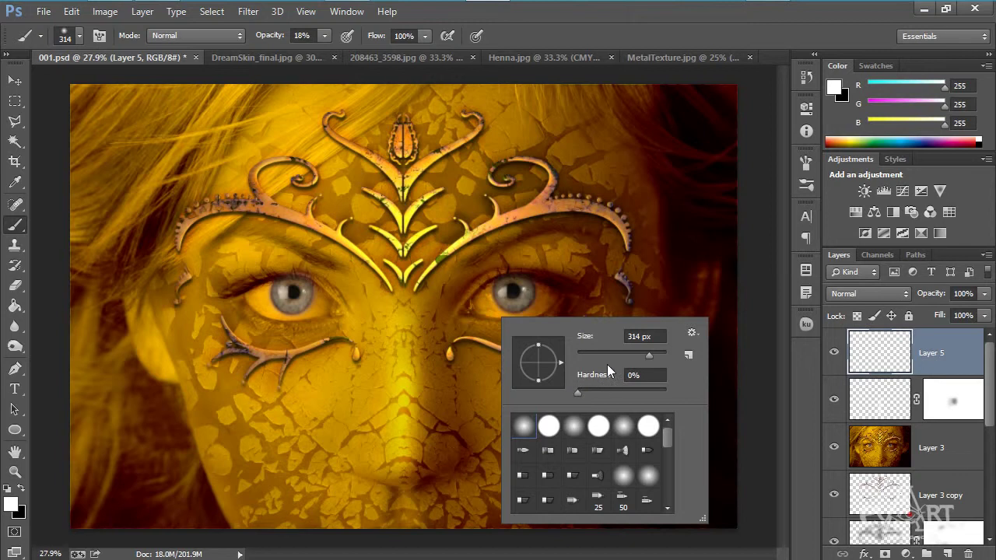
pyautogui.press('Return')
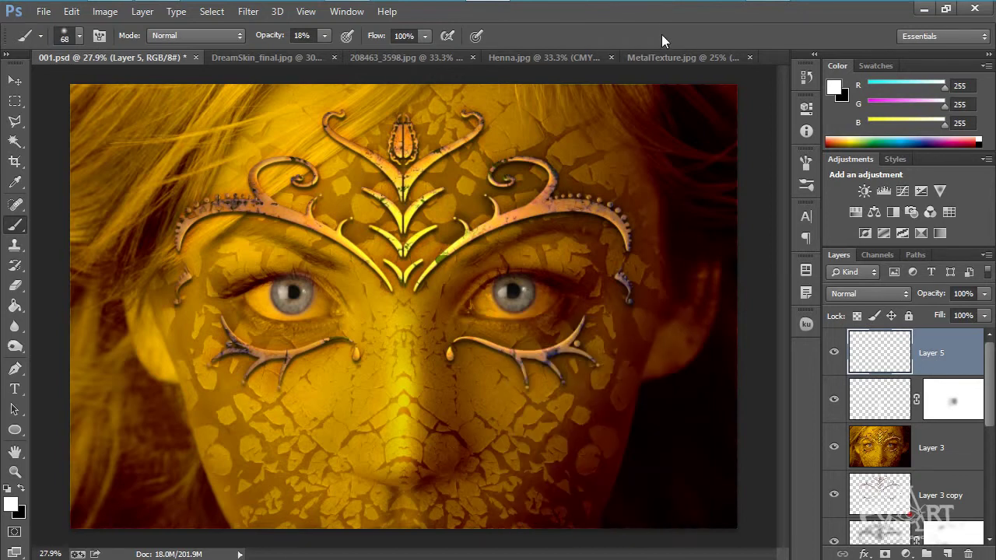
pyautogui.rightClick(507, 319)
pyautogui.moveTo(614, 355); pyautogui.dragTo(631, 355)
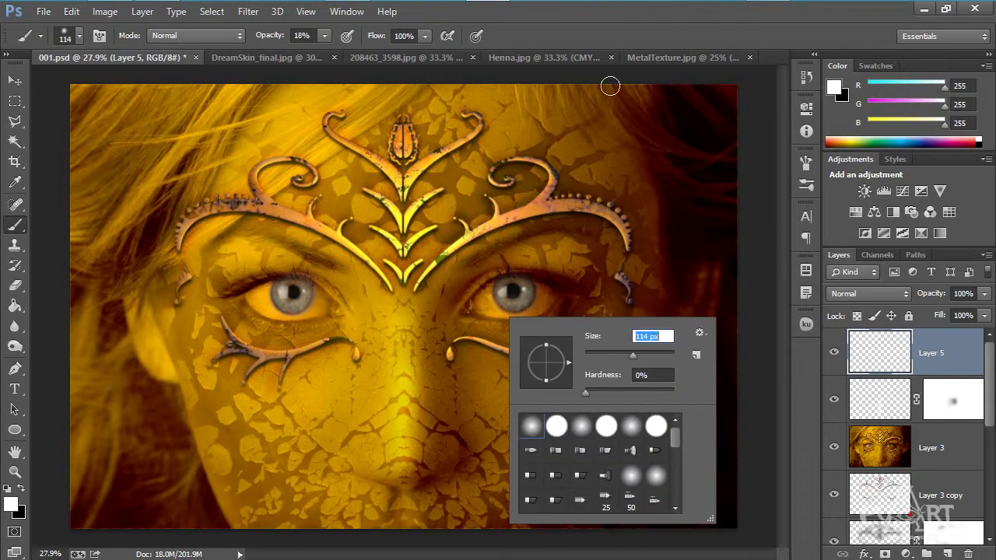
pyautogui.press('Return')
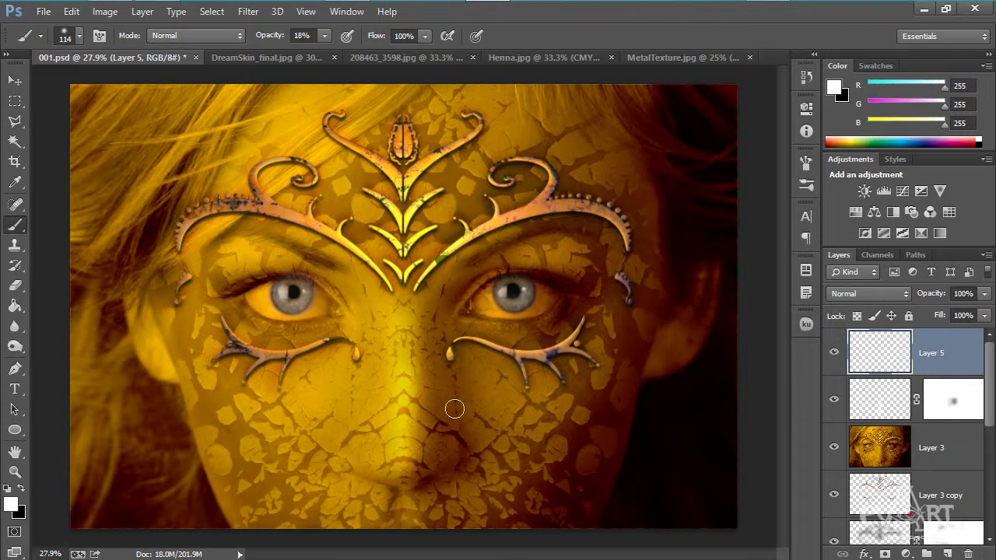
# Step: Paint a black vertical stroke at 100% brush opacity along the shaded side of the nose, from the inner-eye ornament down to the nostril
pyautogui.click(21, 489)
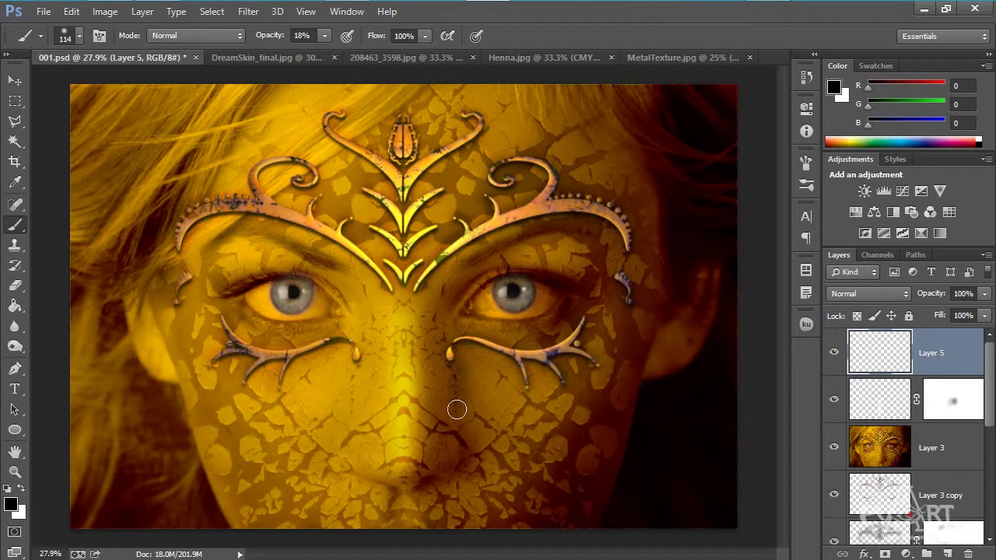
pyautogui.click(324, 35)
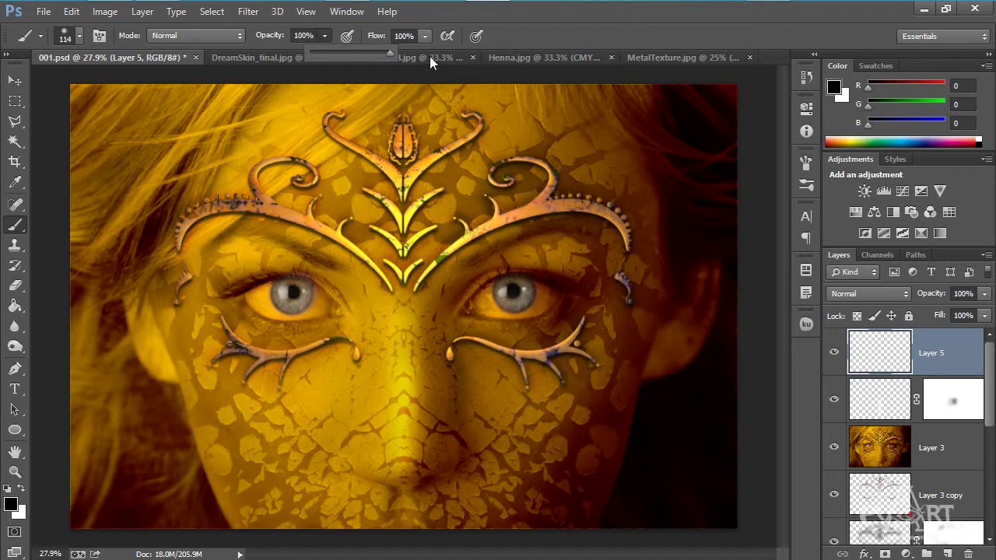
pyautogui.click(566, 29)
pyautogui.moveTo(454, 360); pyautogui.dragTo(453, 475)
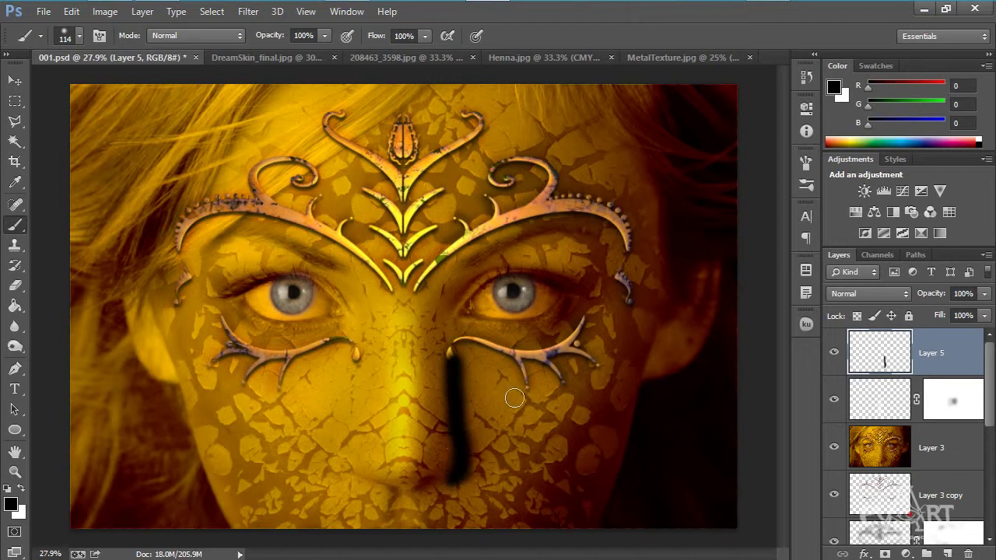
# Step: Apply a Gaussian Blur of 40 pixels radius to the black nose stroke on Layer 5
pyautogui.click(249, 12)
pyautogui.moveTo(291, 185)
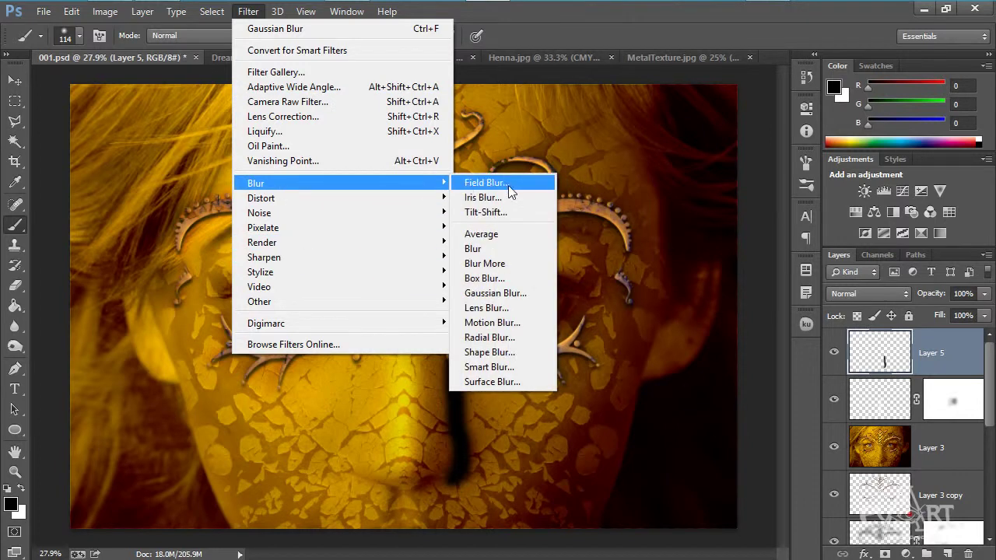
pyautogui.click(513, 293)
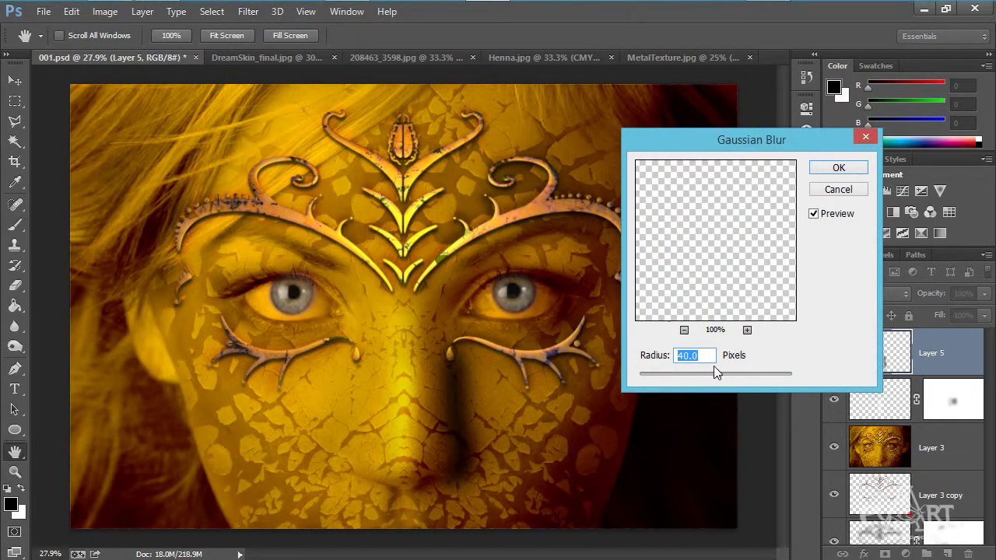
pyautogui.click(835, 165)
pyautogui.press('b')
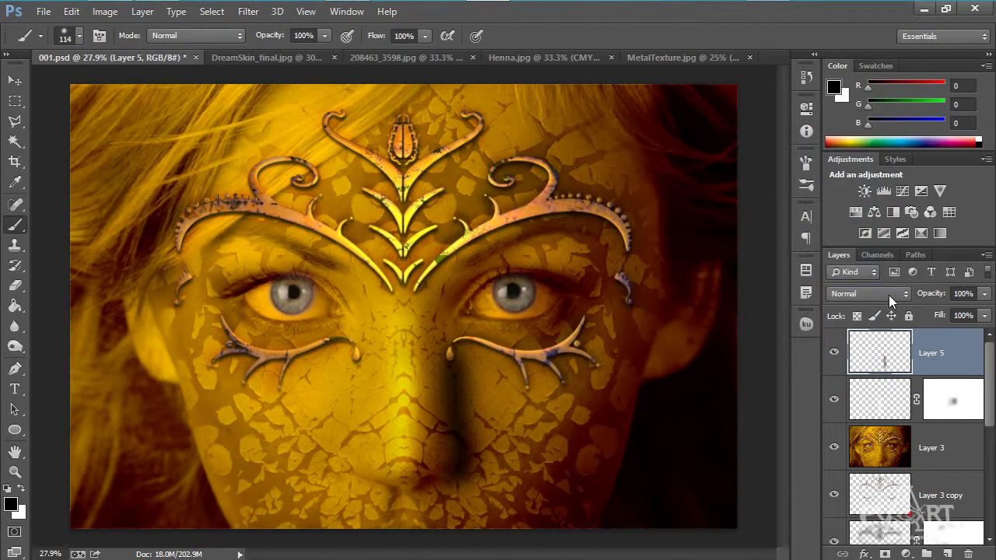
# Step: Set the nose shadow layer's blend mode to Soft Light and its opacity to 58%
pyautogui.click(889, 294)
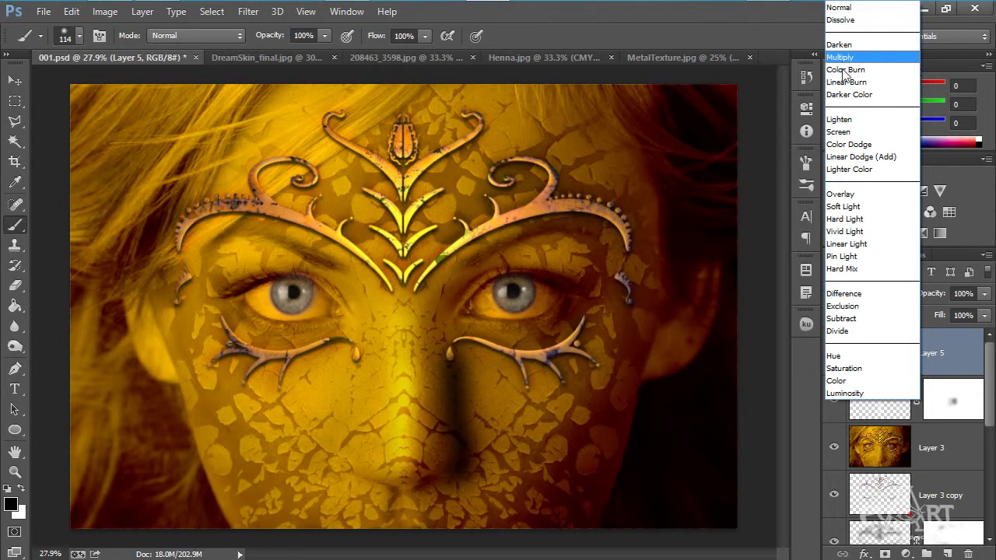
pyautogui.click(857, 207)
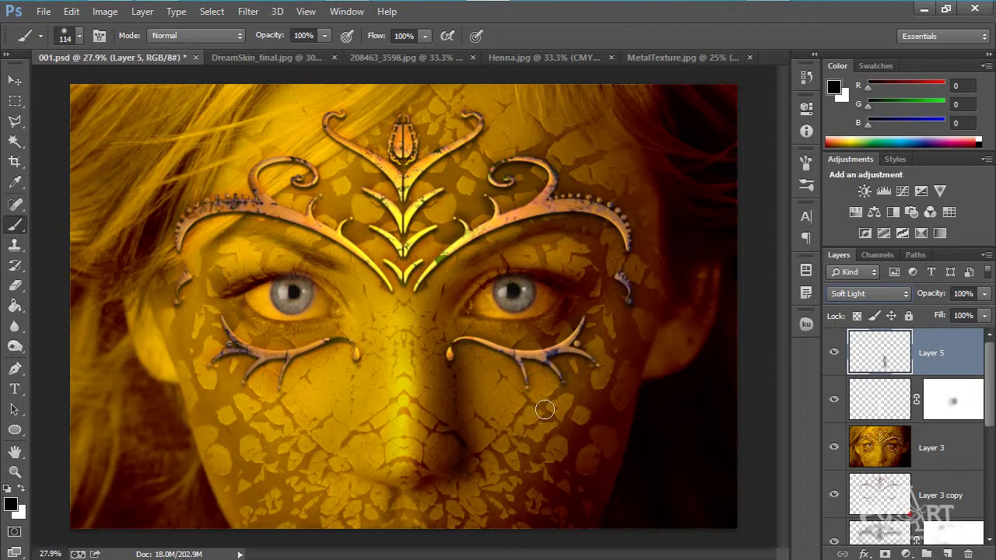
pyautogui.click(983, 294)
pyautogui.moveTo(984, 311); pyautogui.dragTo(951, 314)
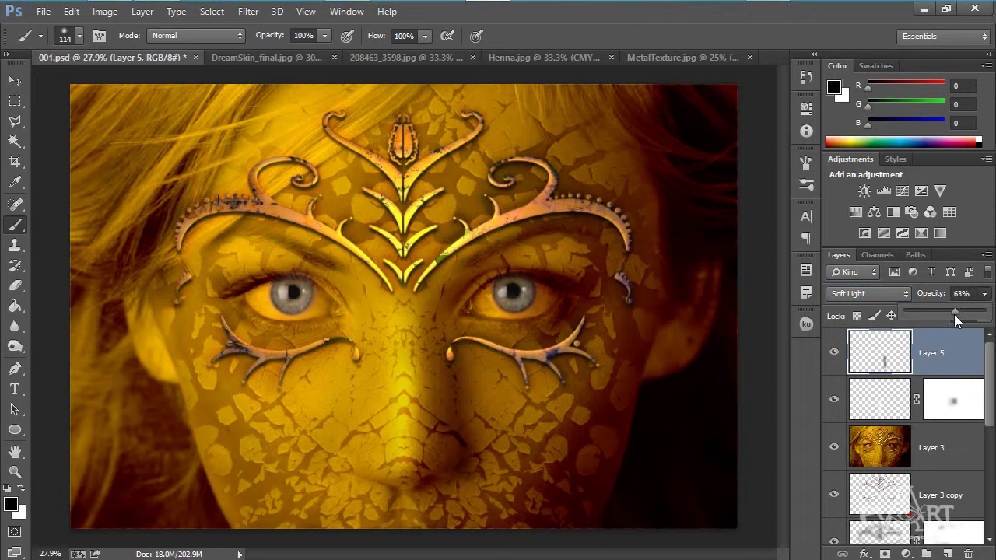
pyautogui.click(930, 377)
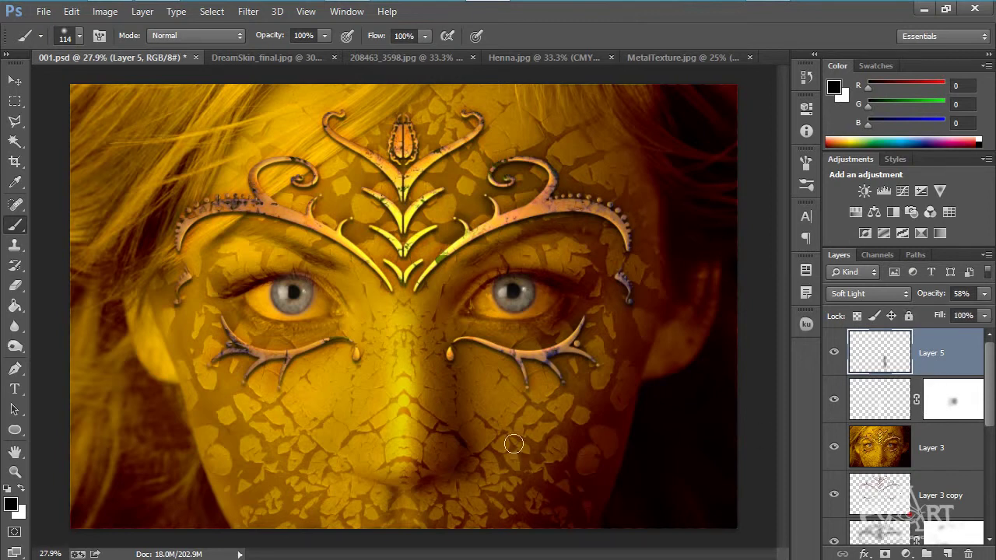
# Step: Stamp all visible layers into a new merged layer at the top of the layer stack
pyautogui.press('v')
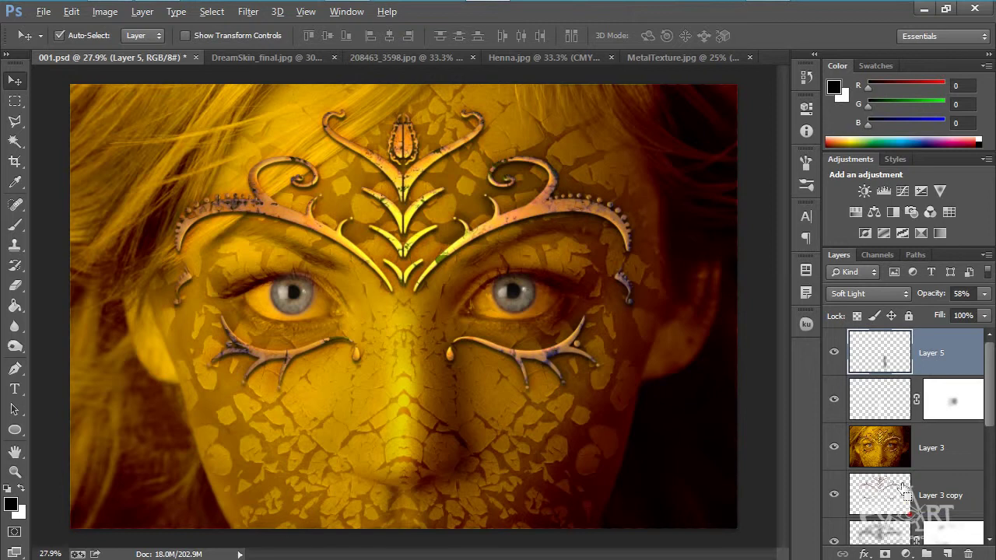
pyautogui.hotkey('ctrl', 'shift', 'alt', 'e')
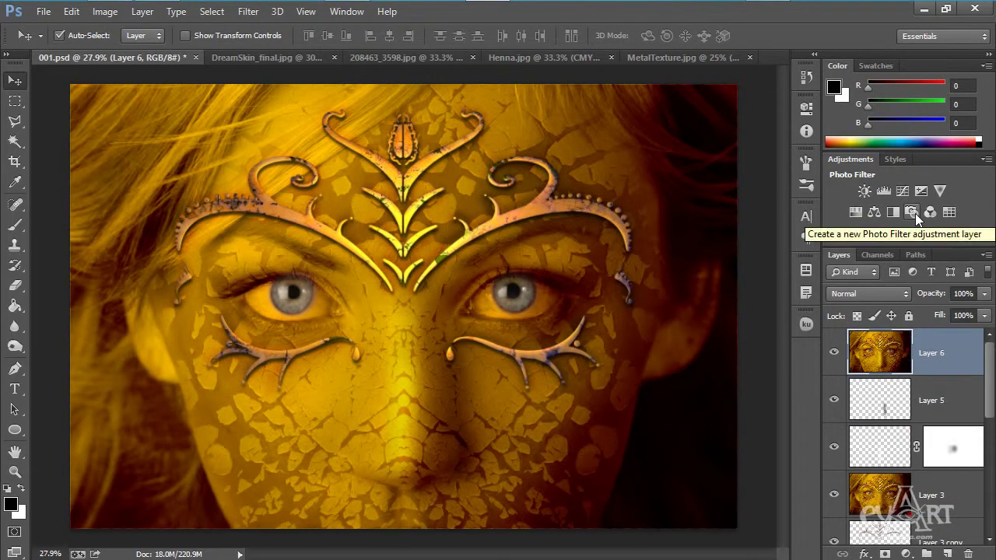
# Step: Try a Hue/Saturation adjustment layer with Hue +26 above the merged layer and delete it
pyautogui.click(855, 212)
pyautogui.moveTo(672, 203); pyautogui.dragTo(697, 203)
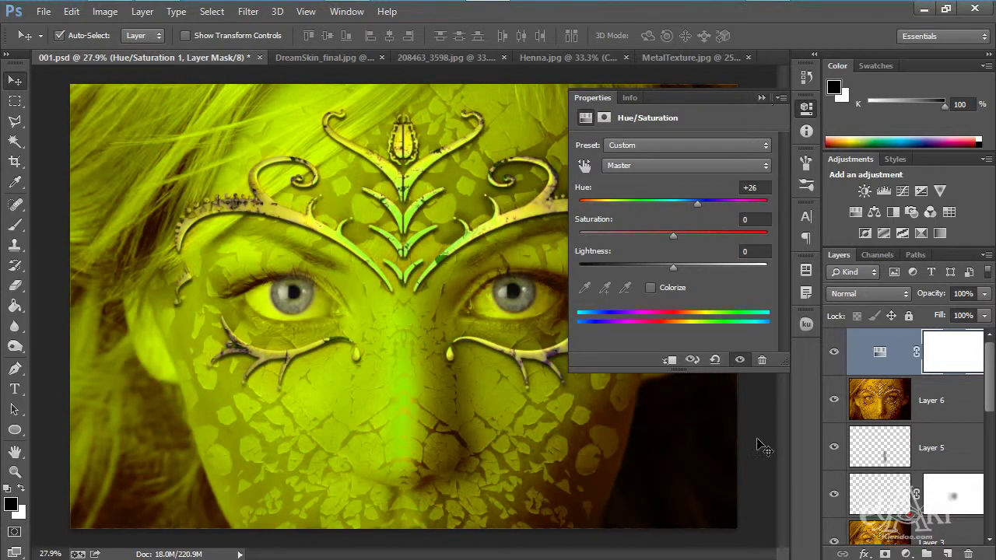
pyautogui.click(760, 359)
pyautogui.click(424, 254)
pyautogui.click(446, 228)
pyautogui.click(761, 98)
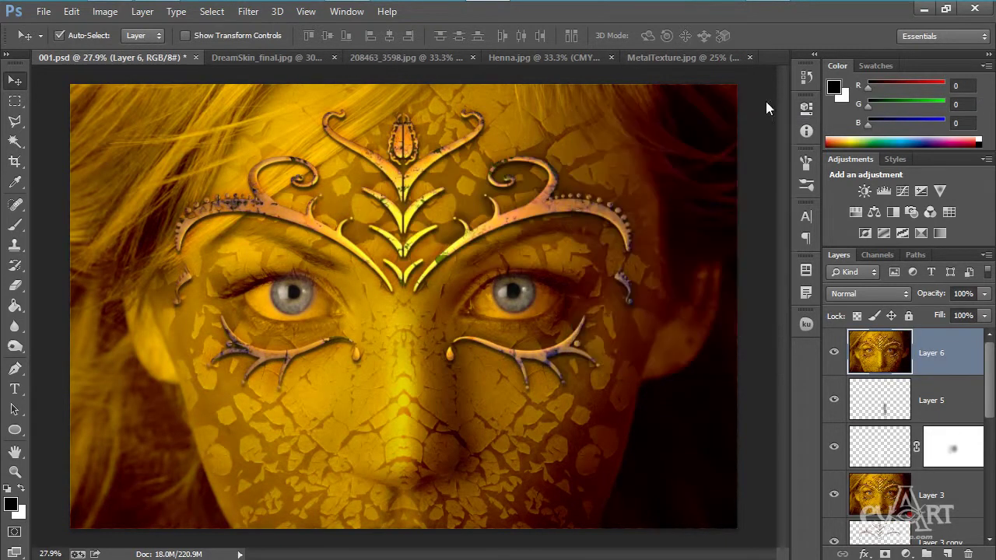
# Step: Add a Color Lookup adjustment layer and try the 2Strip, Bleach Bypass and Crisp_Warm 3D LUT looks
pyautogui.click(949, 212)
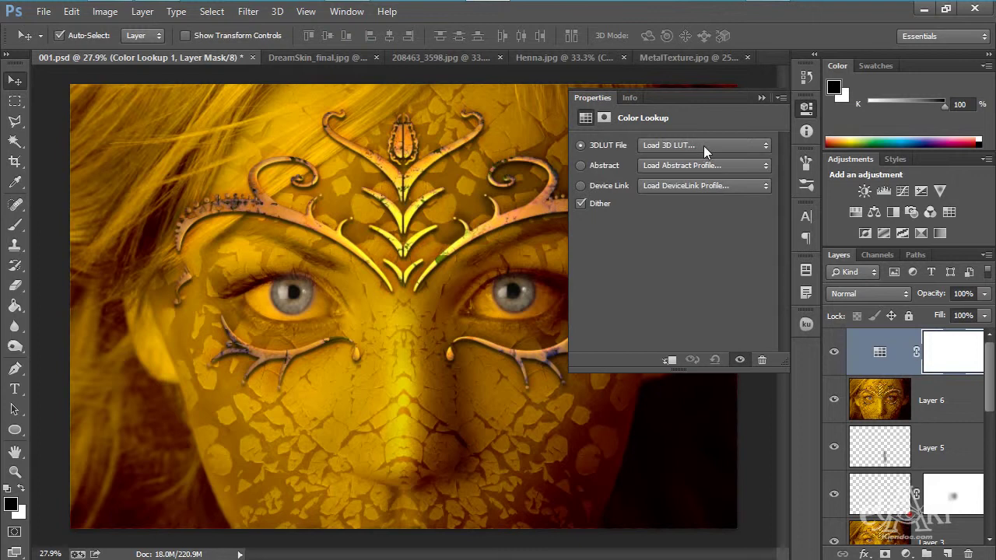
pyautogui.click(734, 145)
pyautogui.click(750, 145)
pyautogui.click(749, 145)
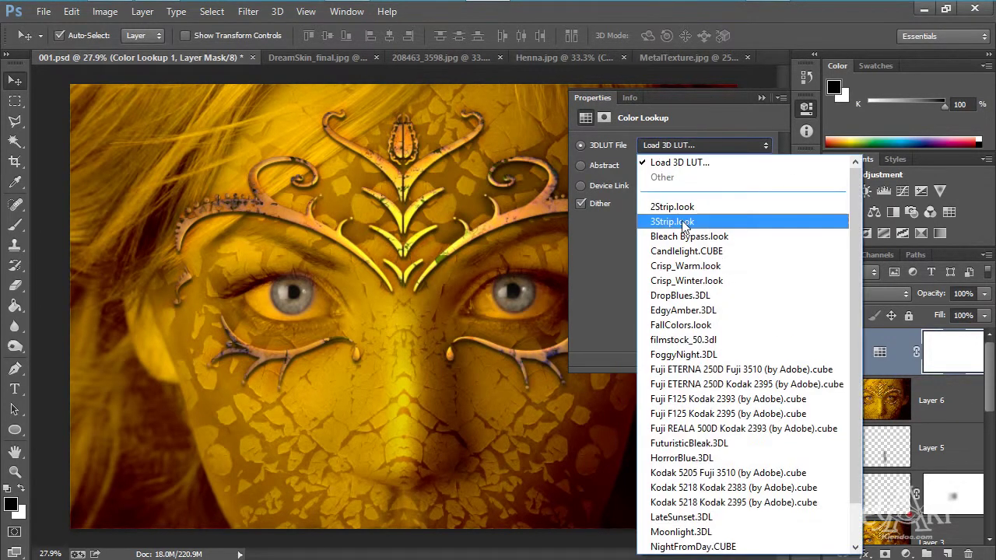
pyautogui.click(677, 207)
pyautogui.click(740, 145)
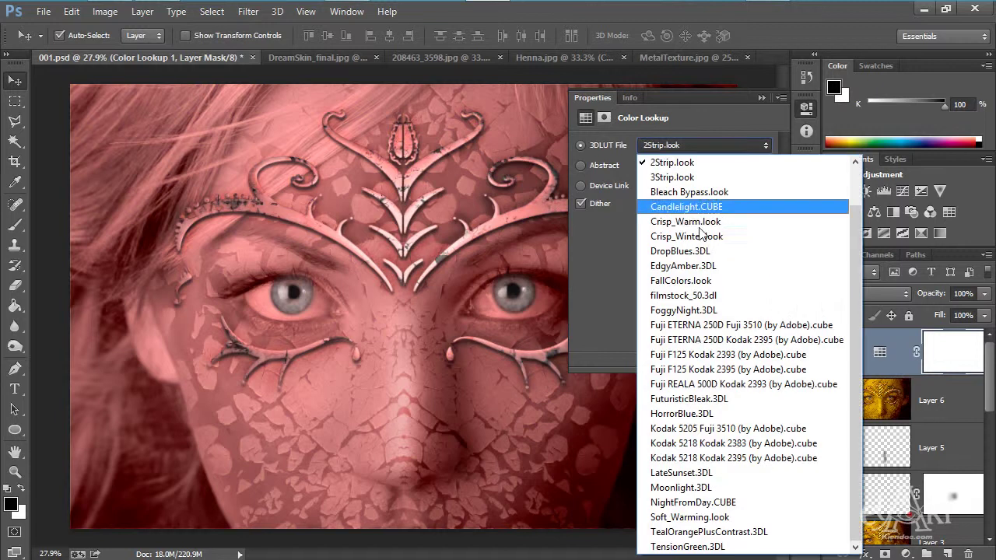
pyautogui.click(704, 191)
pyautogui.click(715, 145)
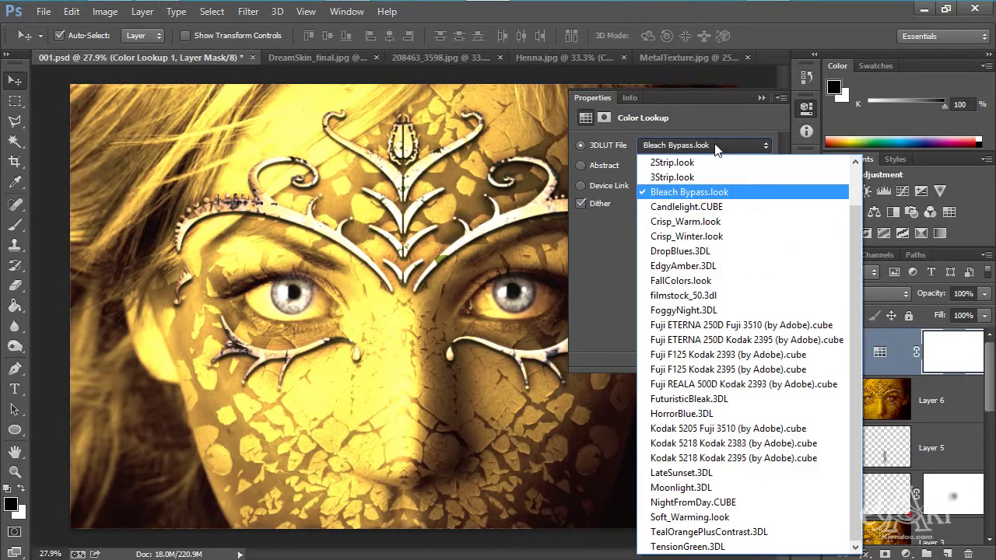
pyautogui.click(699, 223)
# Step: Try the FallColors, Fuji ETERNA 250D Fuji 3510 and Fuji F125 Kodak 2393 looks on the Color Lookup layer
pyautogui.click(707, 147)
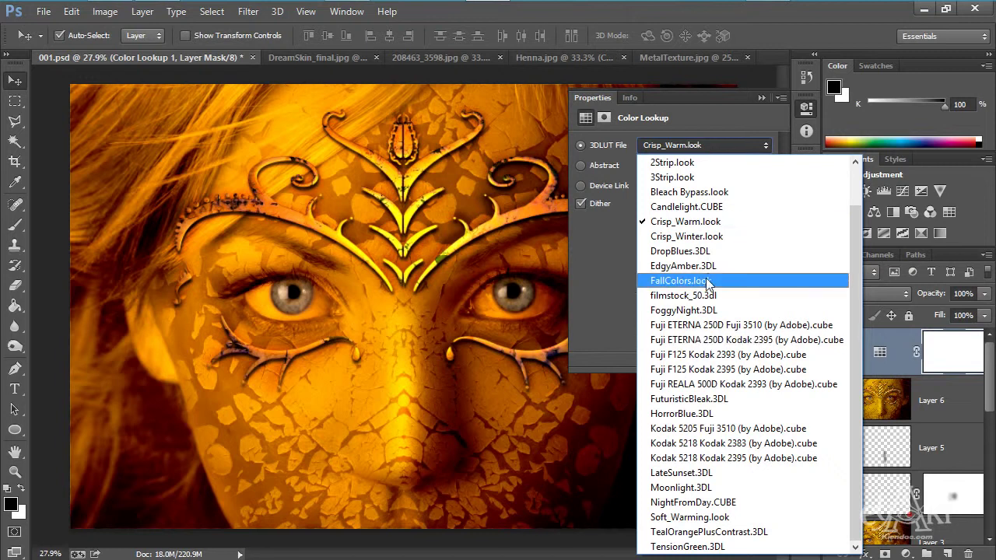
pyautogui.click(700, 281)
pyautogui.click(739, 148)
pyautogui.click(711, 319)
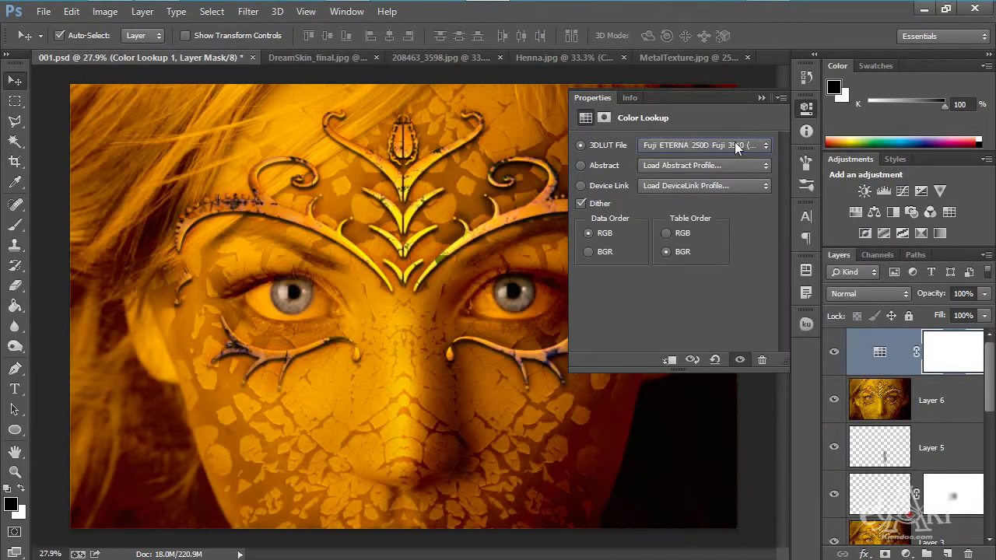
pyautogui.click(734, 145)
pyautogui.click(712, 354)
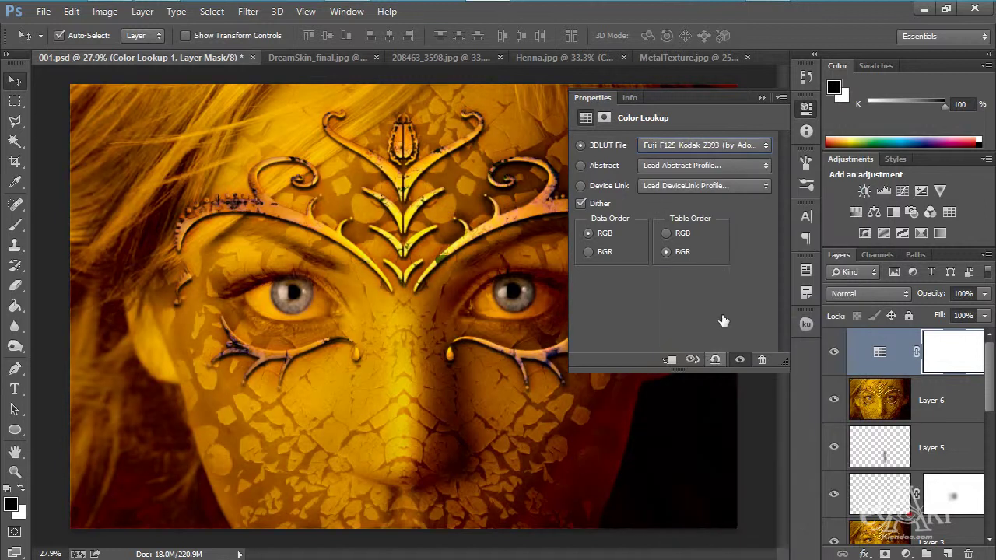
# Step: Delete the Color Lookup adjustment layer together with its mask
pyautogui.click(761, 100)
pyautogui.moveTo(934, 366); pyautogui.dragTo(968, 553)
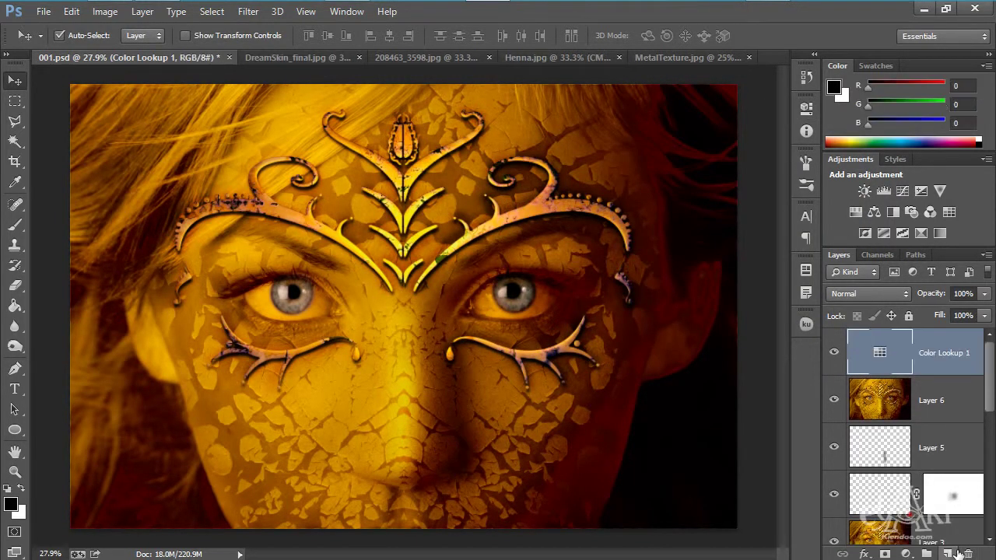
pyautogui.moveTo(890, 362); pyautogui.dragTo(967, 553)
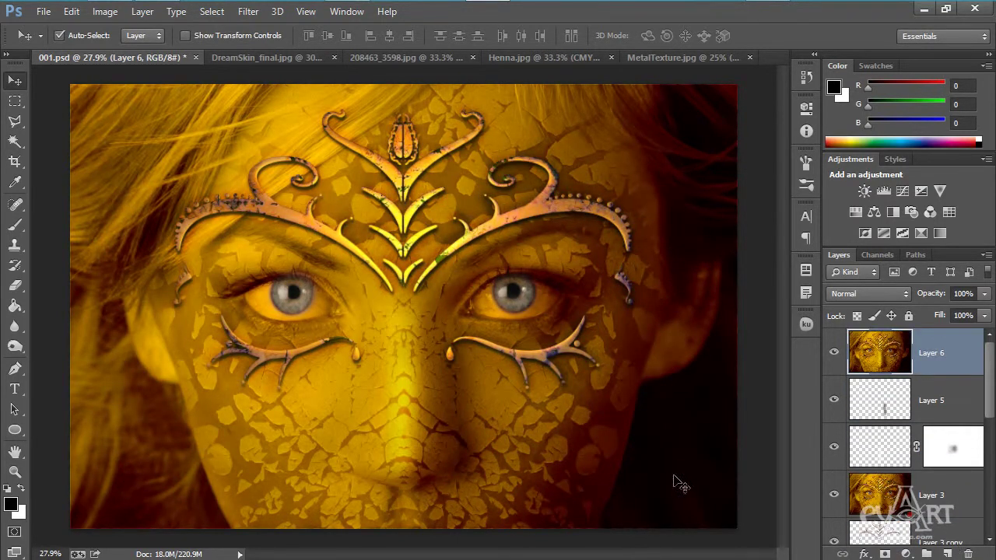